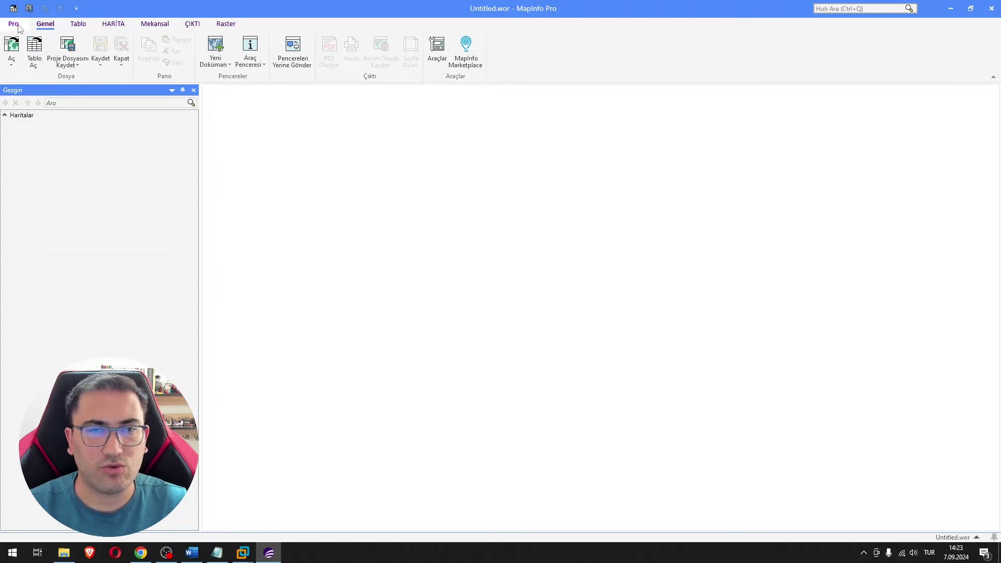
# Start a license transfer from the license management page and agree to transfer the license now
pyautogui.click(16, 26)
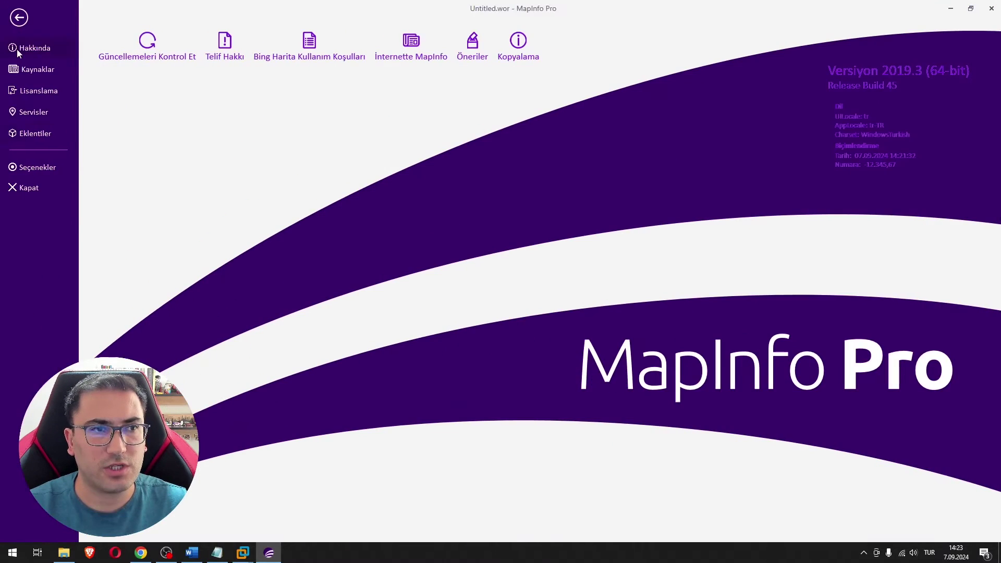
pyautogui.click(51, 93)
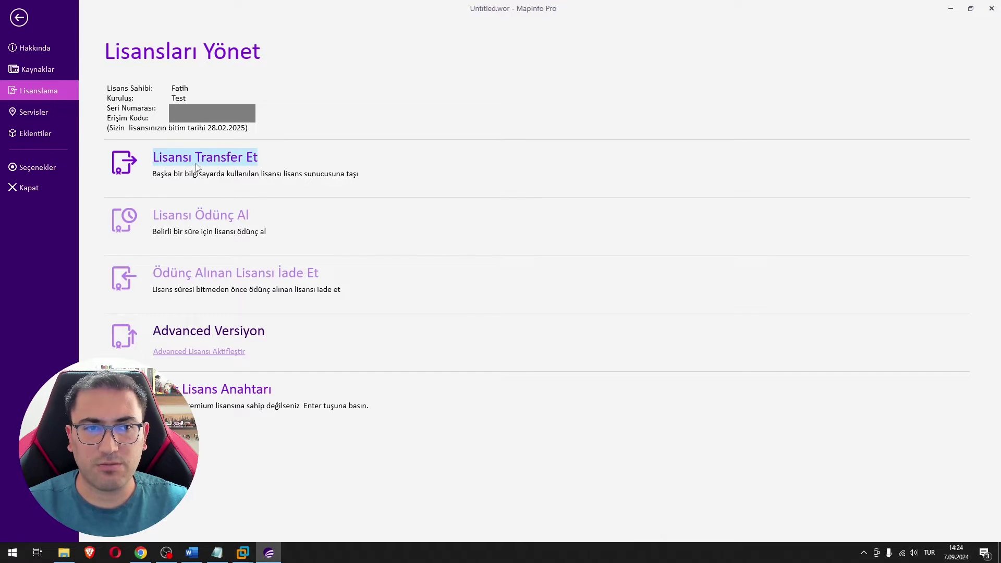
pyautogui.click(168, 162)
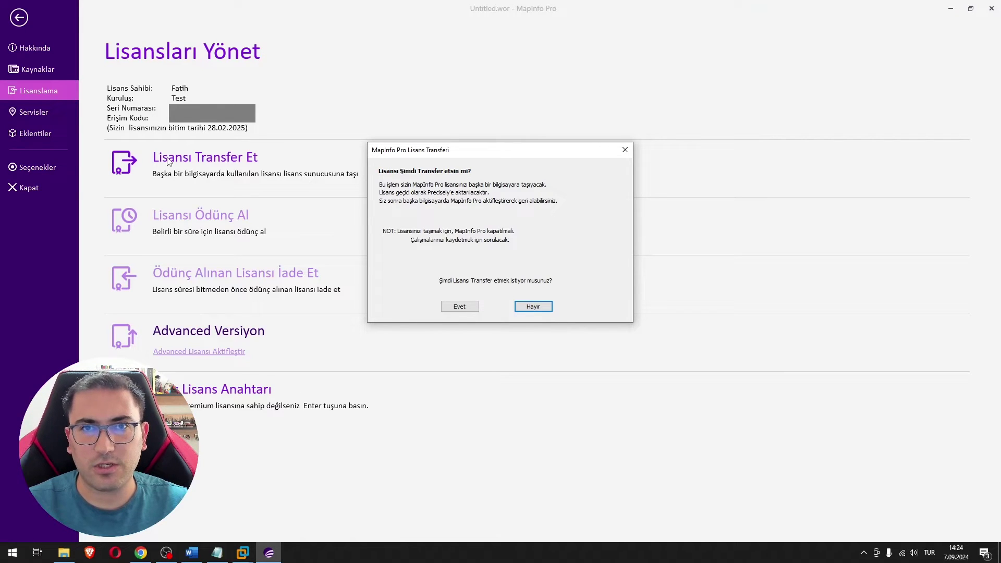
pyautogui.click(463, 308)
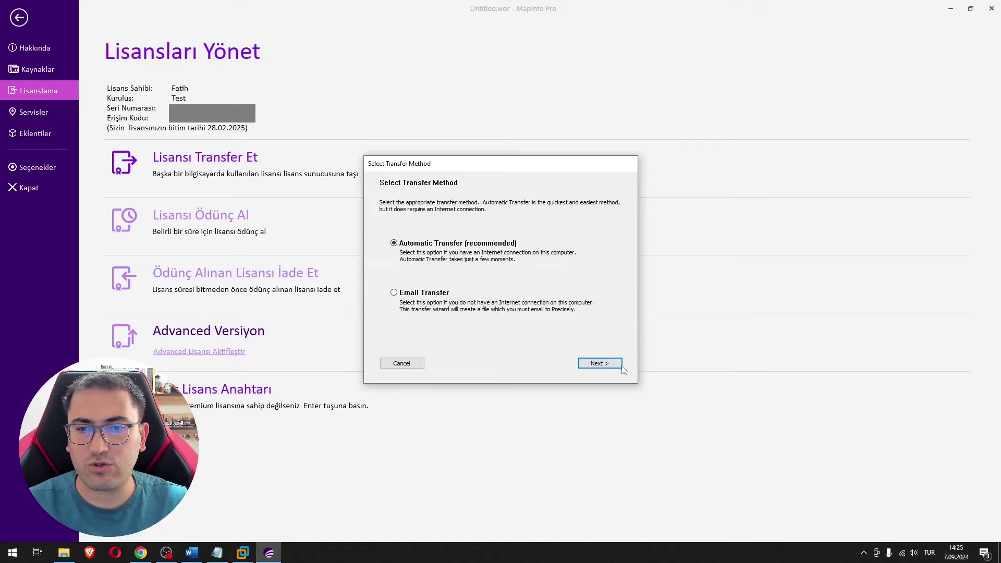
# Try to transfer the license with the Automatic Transfer method
pyautogui.click(606, 363)
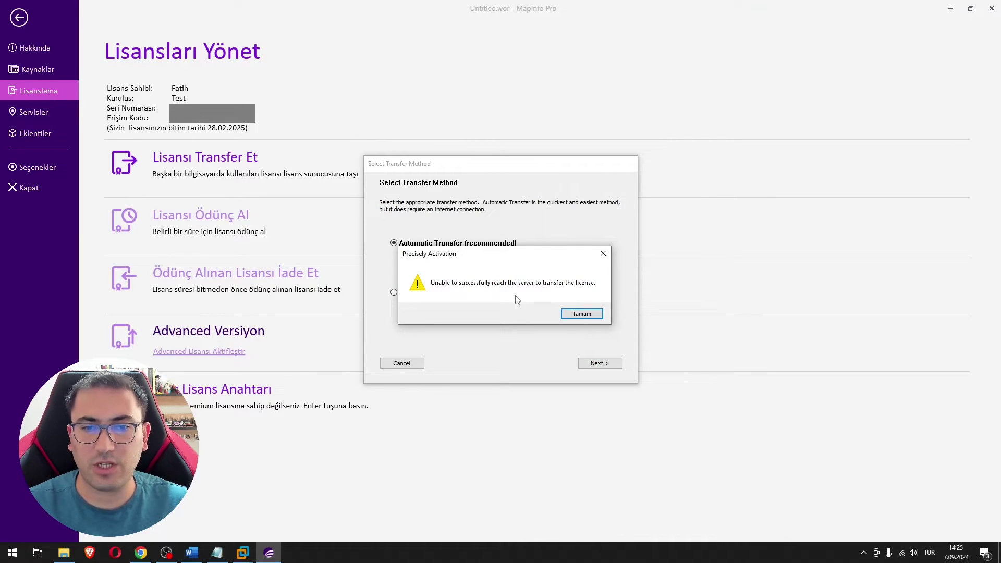
pyautogui.click(588, 312)
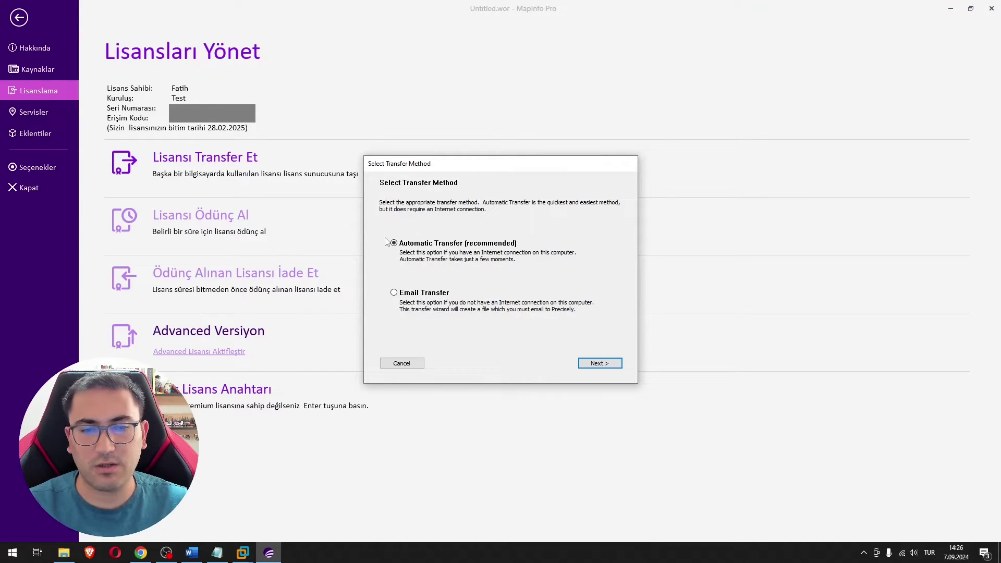
# Choose the Email Transfer method and save the transfer request file to the desktop (Masaüstü)
pyautogui.click(394, 292)
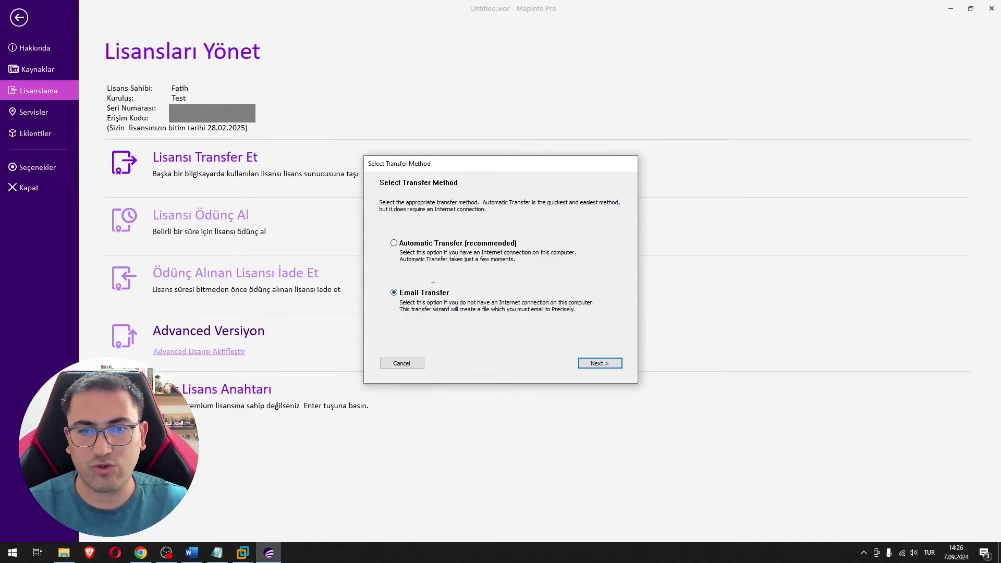
pyautogui.click(601, 364)
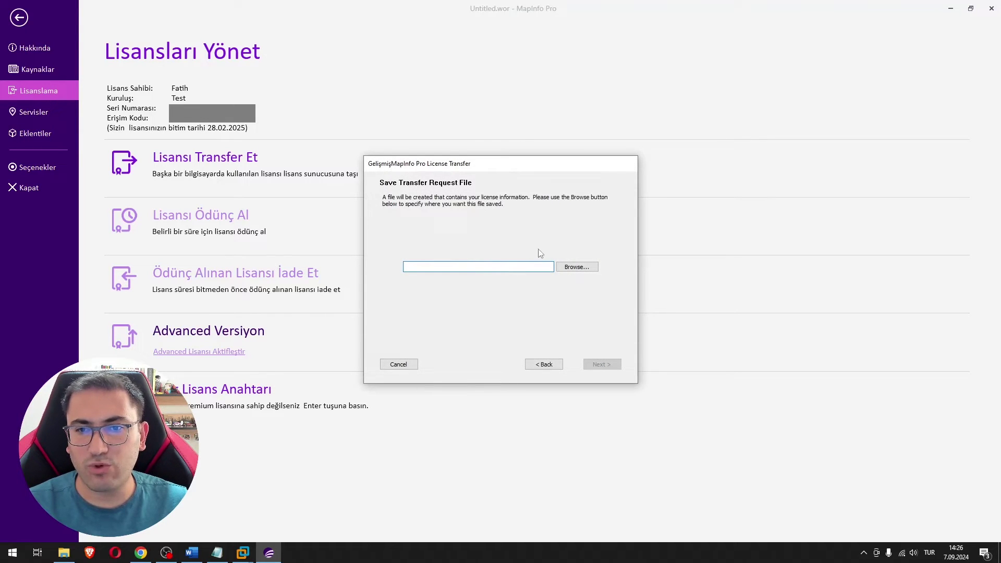
pyautogui.click(576, 266)
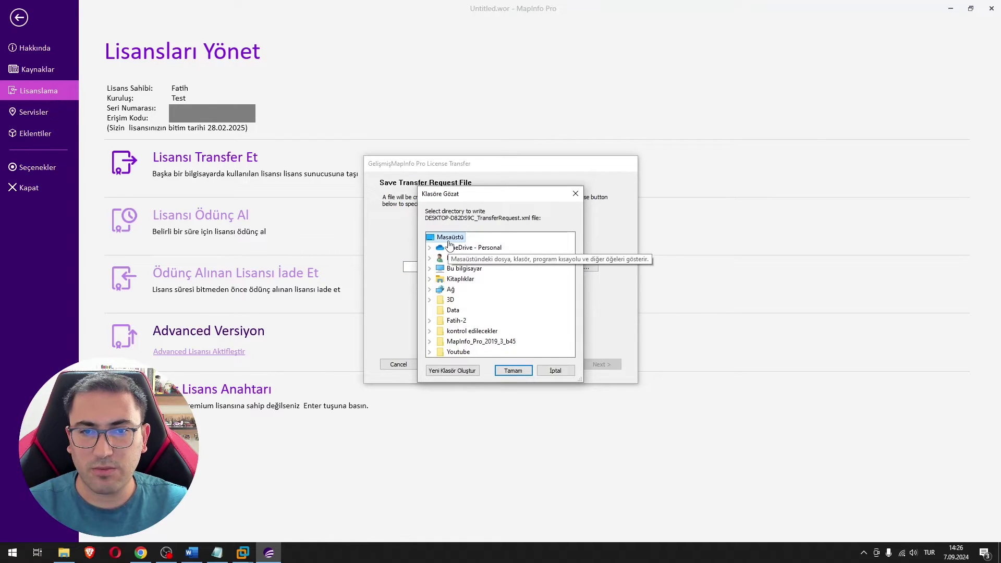
pyautogui.click(513, 370)
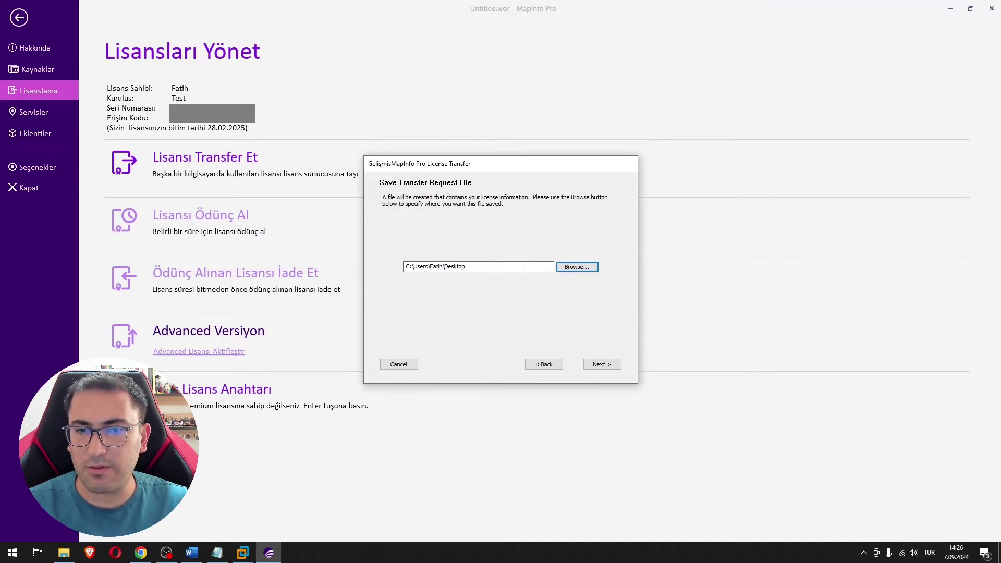
pyautogui.click(602, 366)
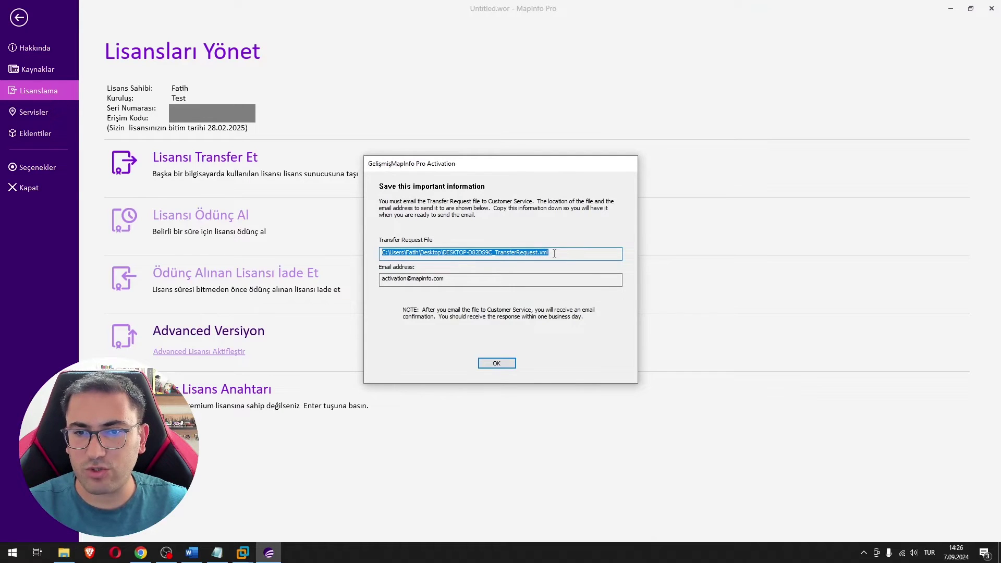
# Check the e-mail address that the transfer request file must be sent to, then finish the transfer wizard and close the program
pyautogui.moveTo(384, 280); pyautogui.dragTo(448, 280)
pyautogui.click(451, 279)
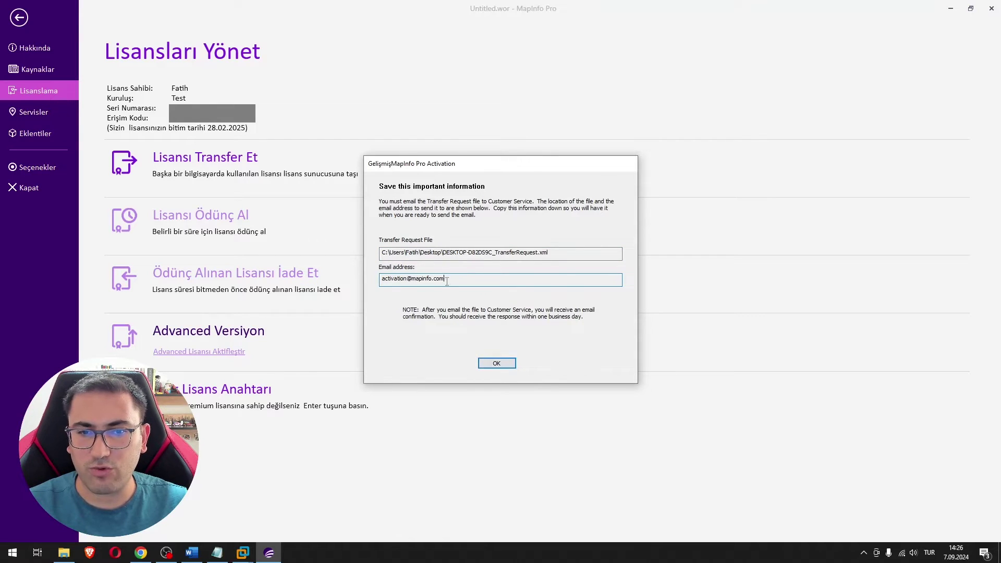
pyautogui.moveTo(448, 280); pyautogui.dragTo(380, 281)
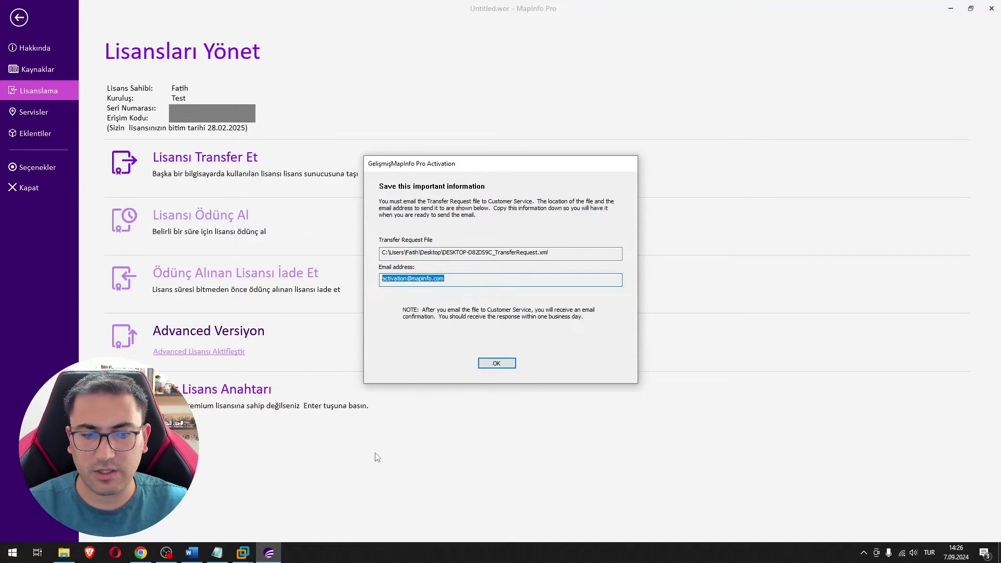
pyautogui.click(455, 282)
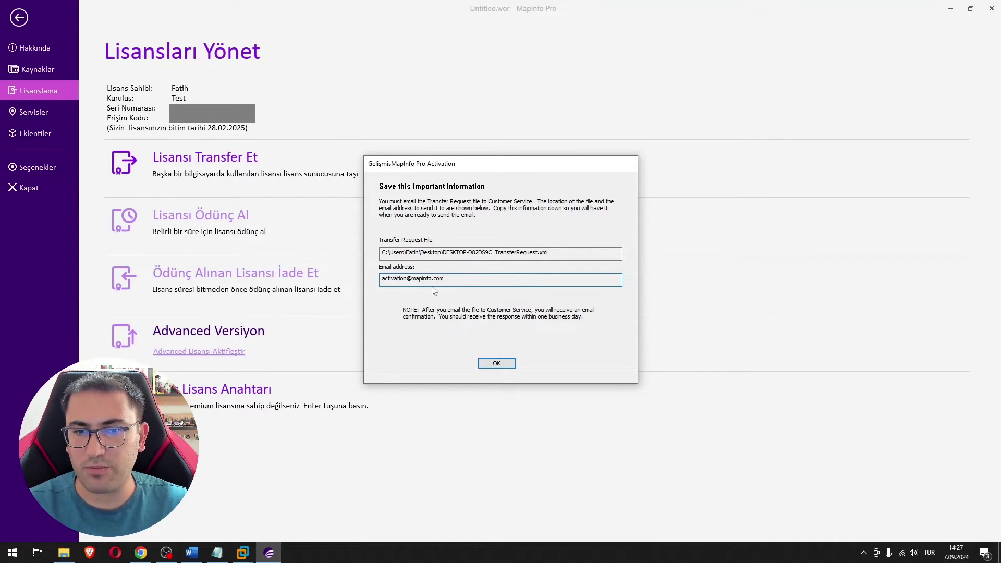
pyautogui.click(496, 363)
pyautogui.hotkey('alt', 'F4')
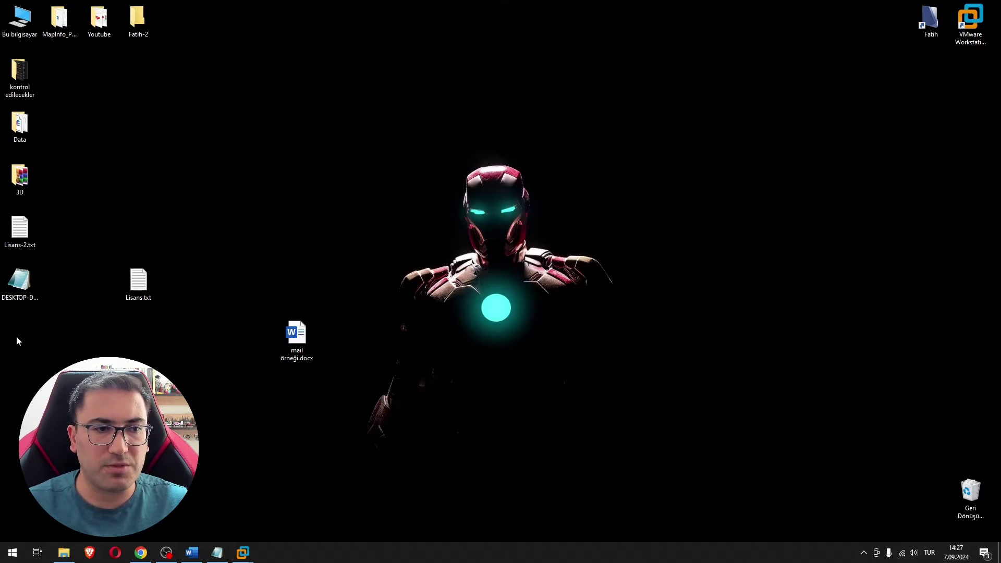
# Move the TransferRequest.xml file away from the other icons to an empty area of the desktop
pyautogui.moveTo(24, 281); pyautogui.dragTo(381, 128)
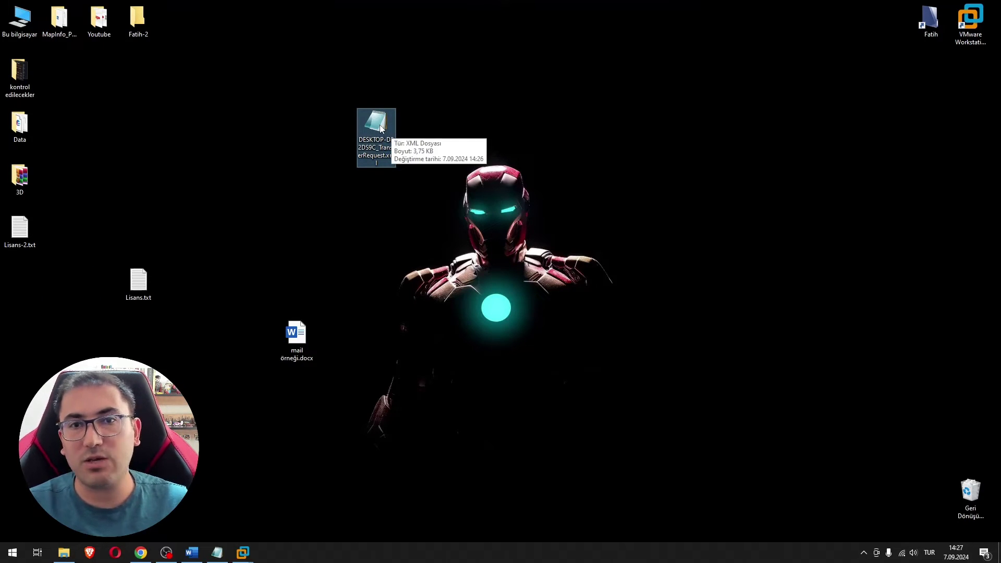
pyautogui.click(288, 177)
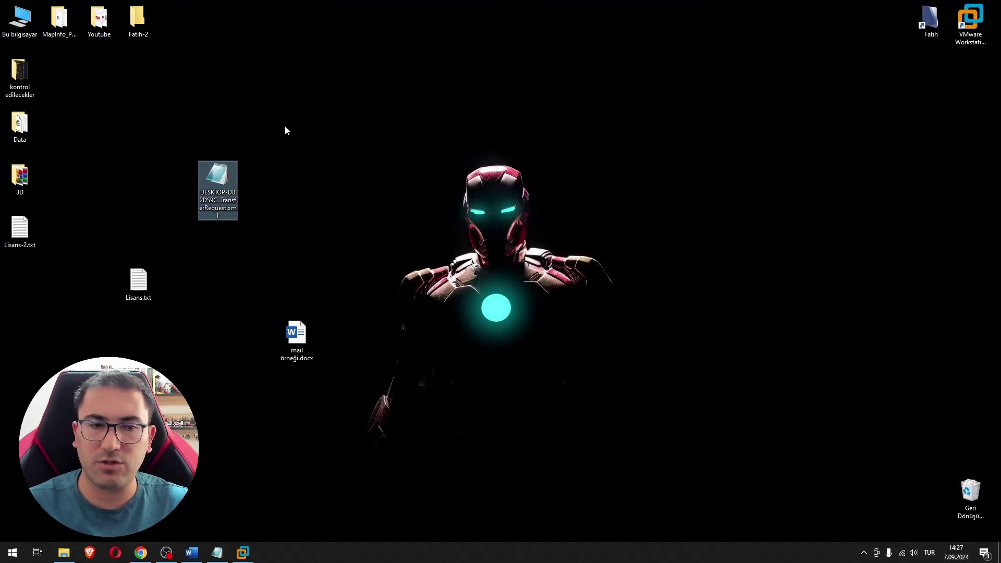
pyautogui.click(245, 144)
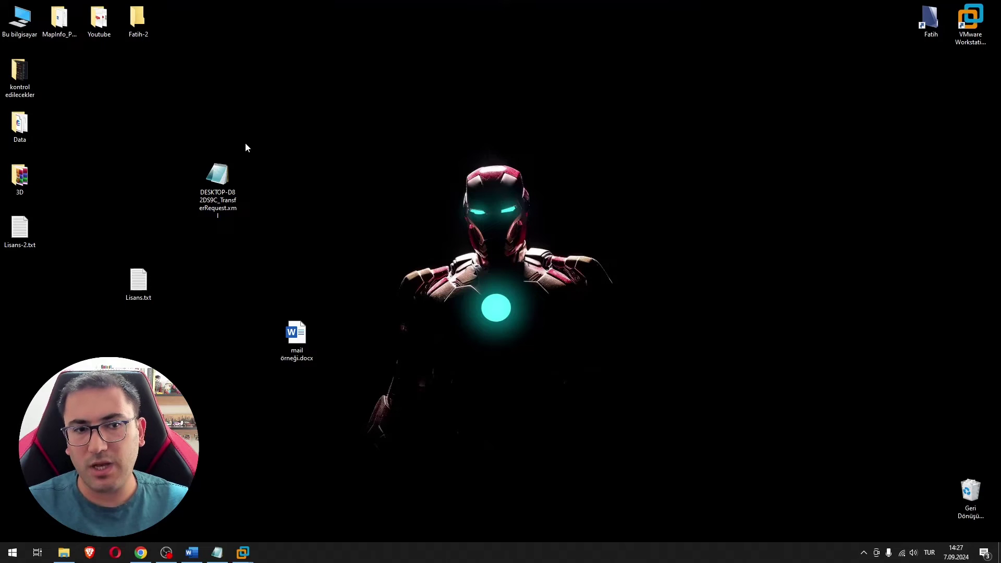
pyautogui.moveTo(161, 138); pyautogui.dragTo(290, 241)
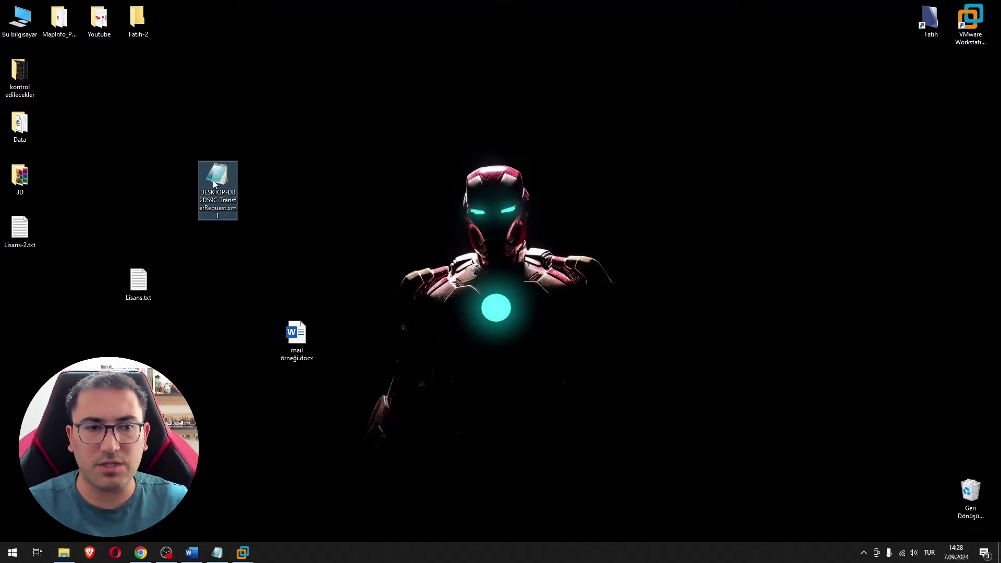
pyautogui.click(190, 156)
pyautogui.moveTo(218, 174); pyautogui.dragTo(258, 123)
# Switch to the Windows 10 x64 virtual machine in VMware Workstation and place the MapInfo_Pro_2019_3_b45 folder on its desktop
pyautogui.hotkey('alt', 'Tab')
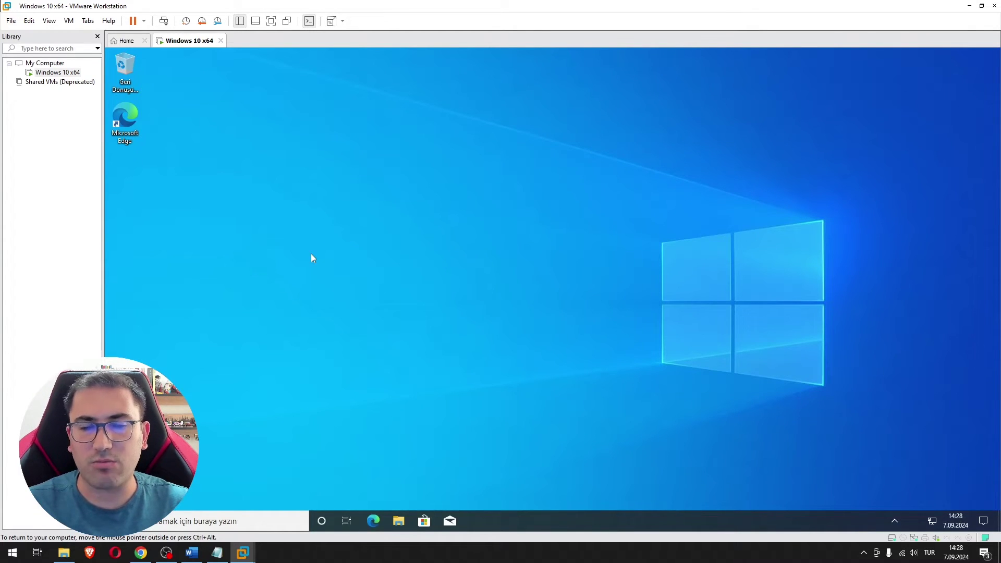
pyautogui.moveTo(190, 11); pyautogui.dragTo(539, 315)
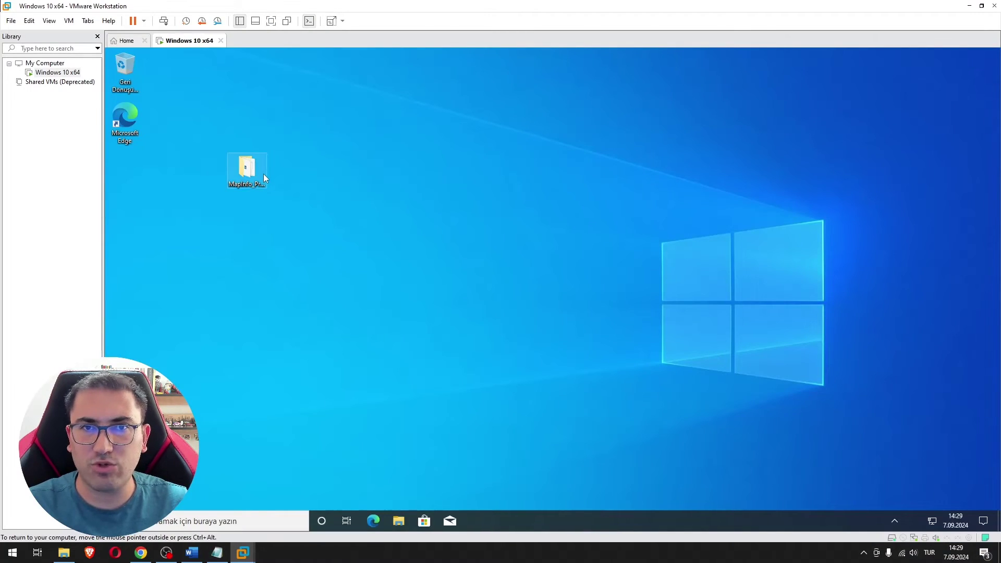
pyautogui.click(264, 175)
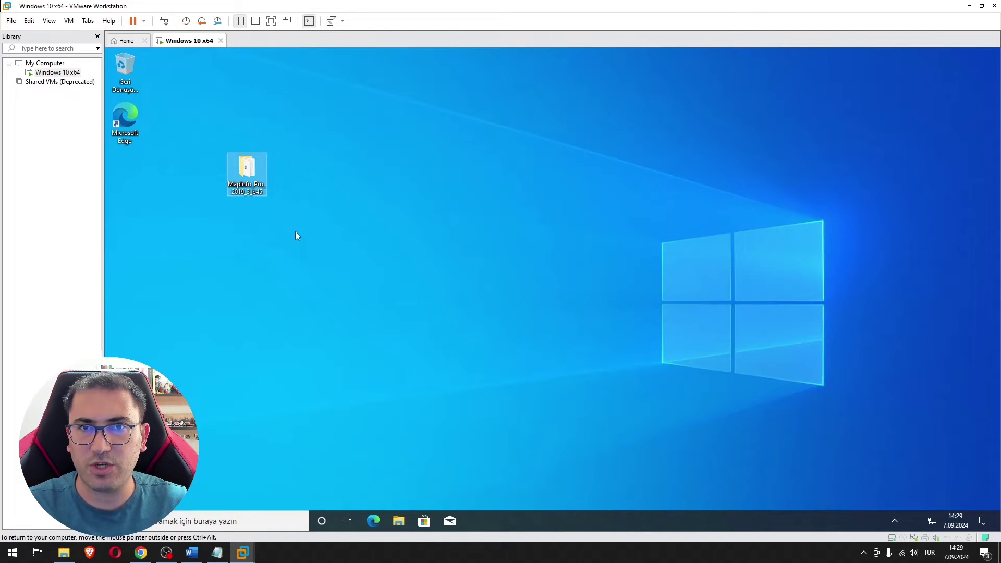
# Run the setup application from the MapInfo_Pro_2019_3_b45 folder as administrator and allow it to make changes
pyautogui.doubleClick(252, 179)
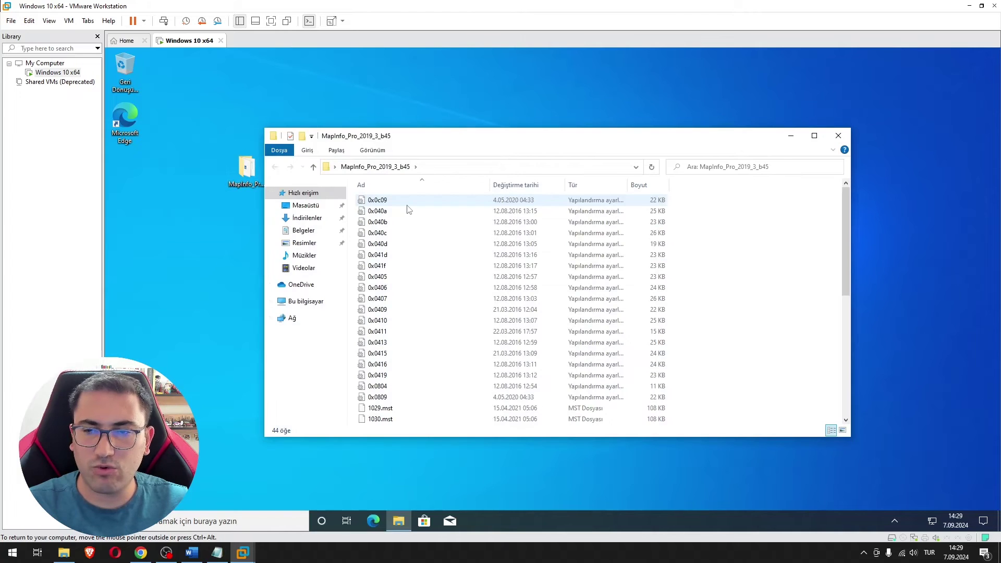
pyautogui.scroll(-8, 404, 261)
pyautogui.click(376, 408)
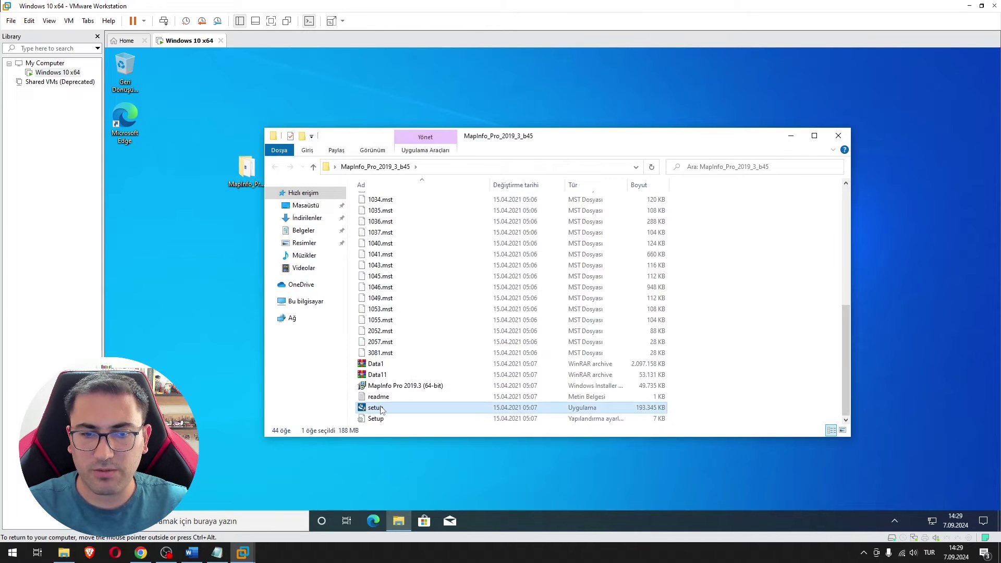
pyautogui.rightClick(381, 410)
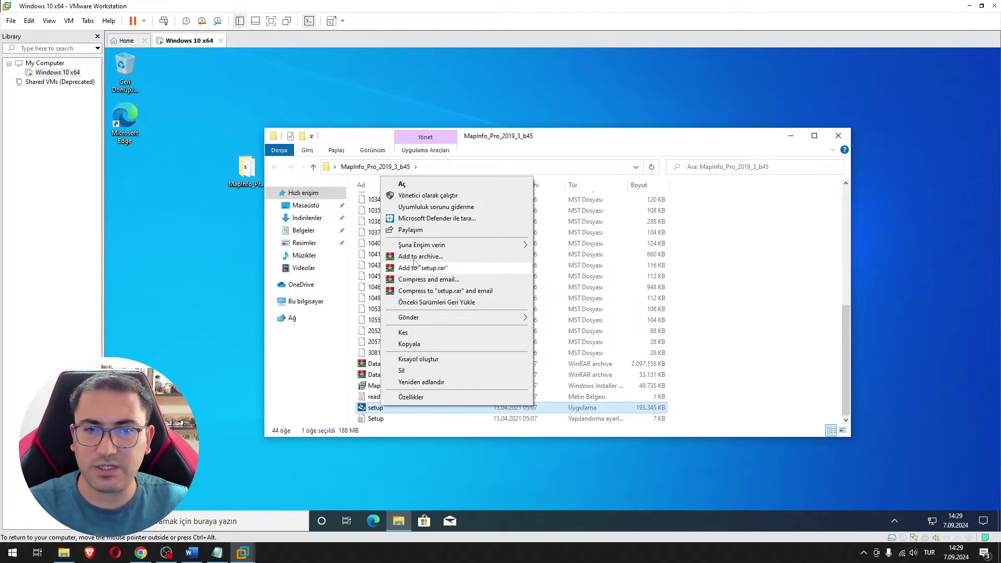
pyautogui.click(412, 198)
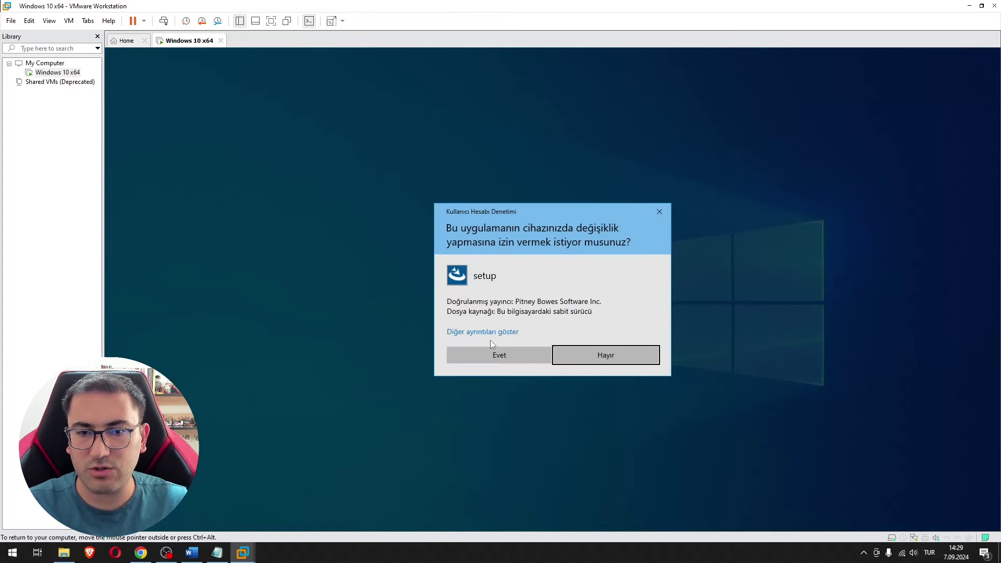
pyautogui.click(494, 353)
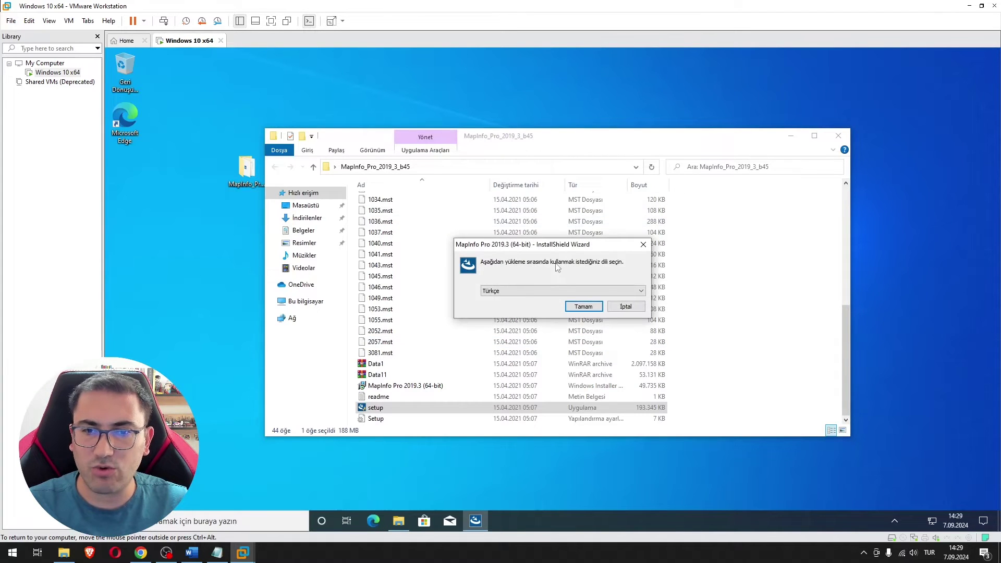
# Set the installer language to Türkçe, install the required Microsoft Office Access database engine 2016 (x64), and close the folder window
pyautogui.click(566, 292)
pyautogui.click(567, 296)
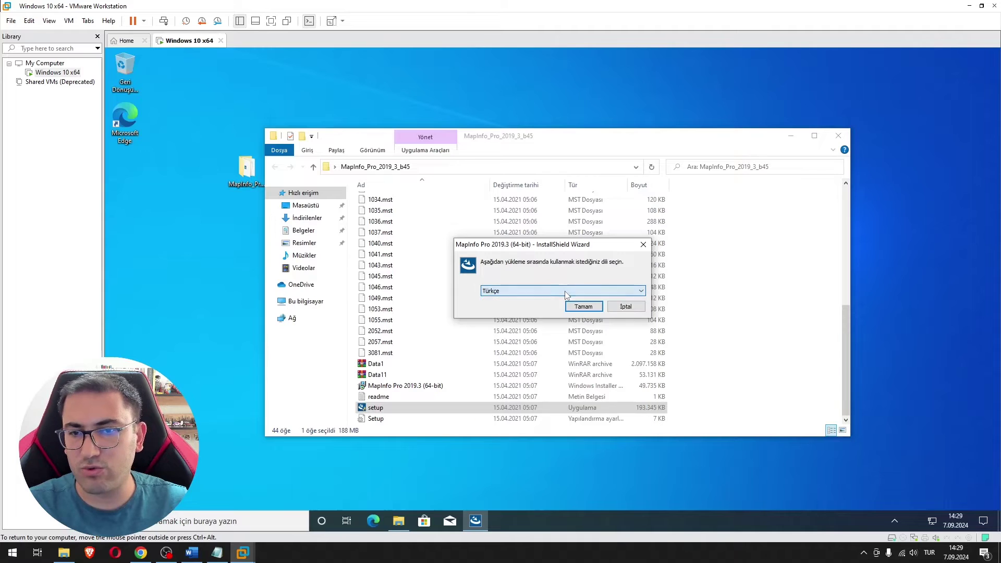
pyautogui.click(584, 306)
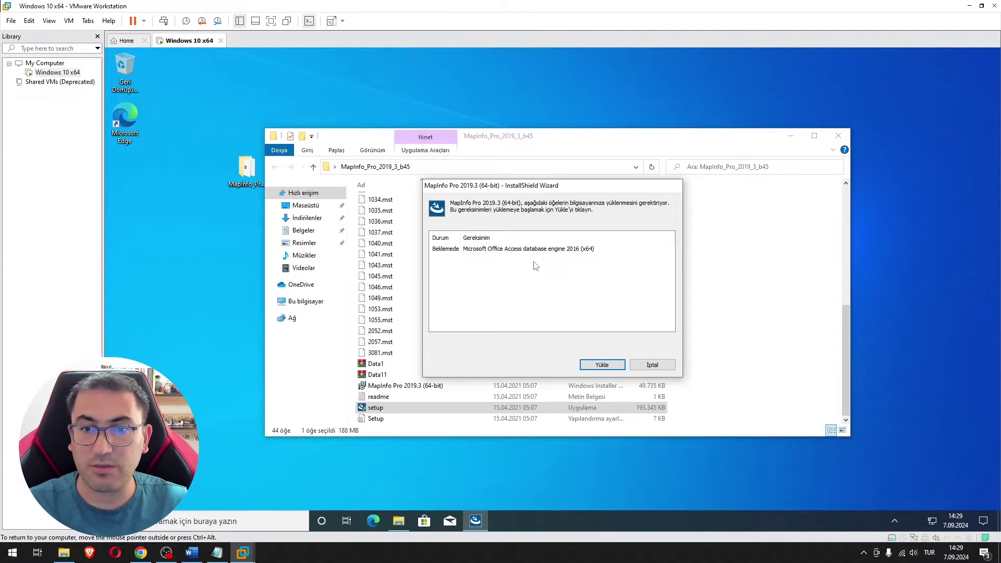
pyautogui.click(616, 366)
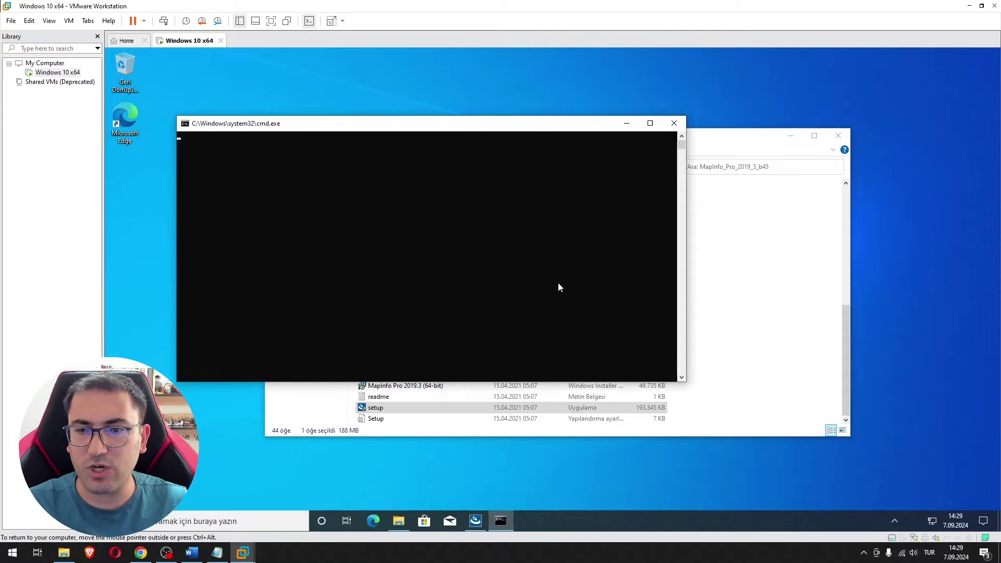
pyautogui.click(837, 135)
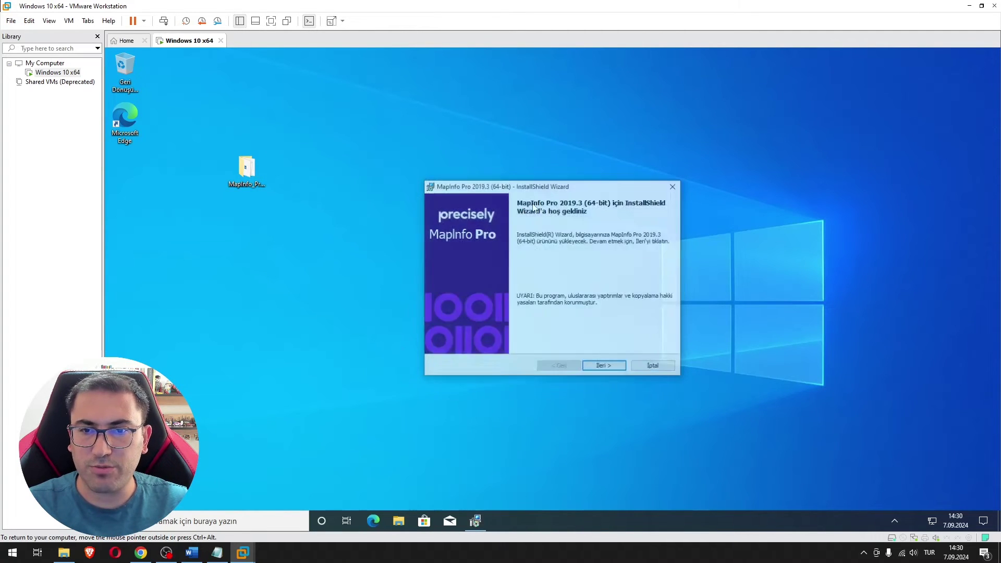
# Proceed past the installer's welcome page and accept the license agreement terms
pyautogui.click(604, 366)
pyautogui.click(451, 329)
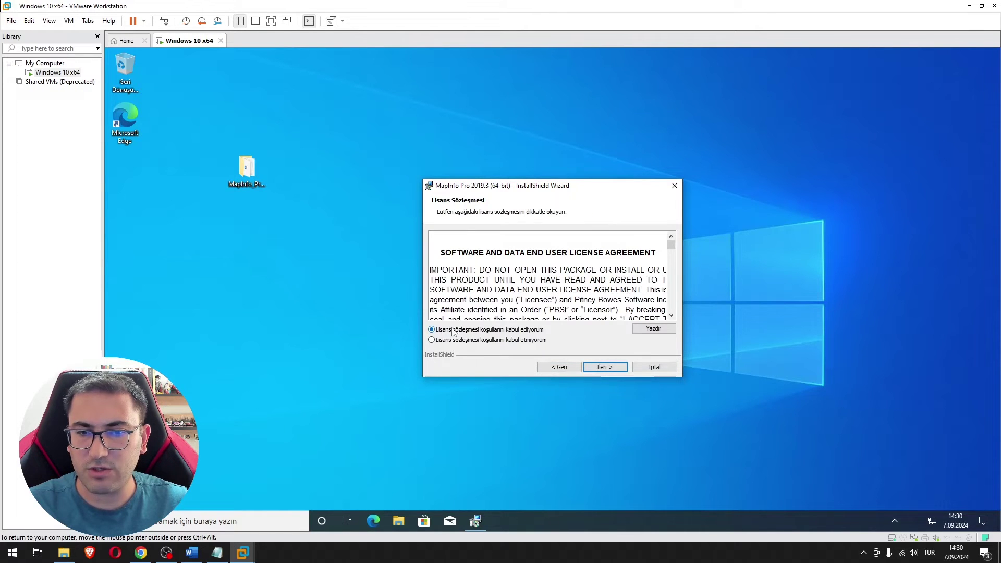
pyautogui.click(605, 367)
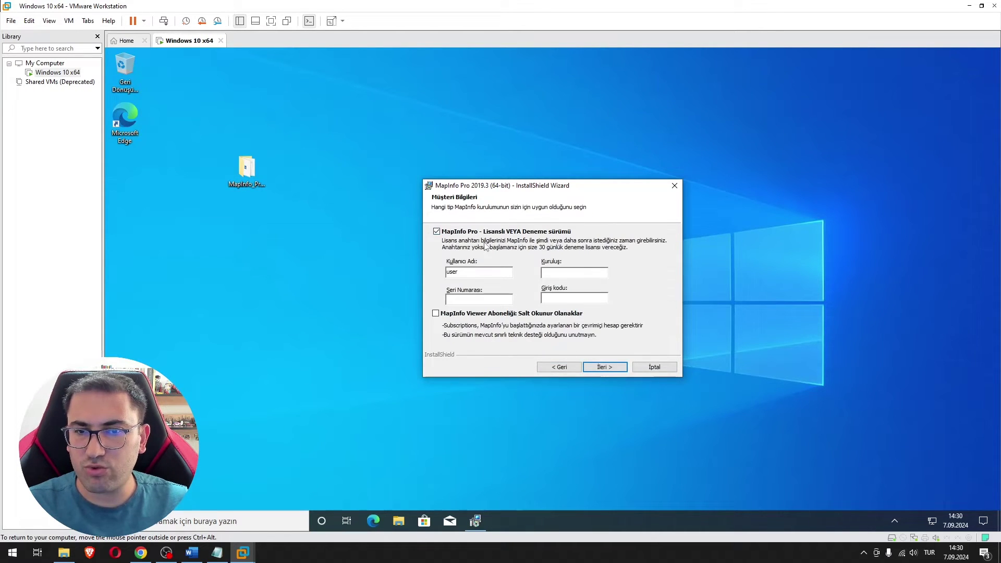
# Fill in the user name, set the organization to test, and proceed past the customer information page without a serial number or access code
pyautogui.doubleClick(453, 272)
pyautogui.write('fatih')
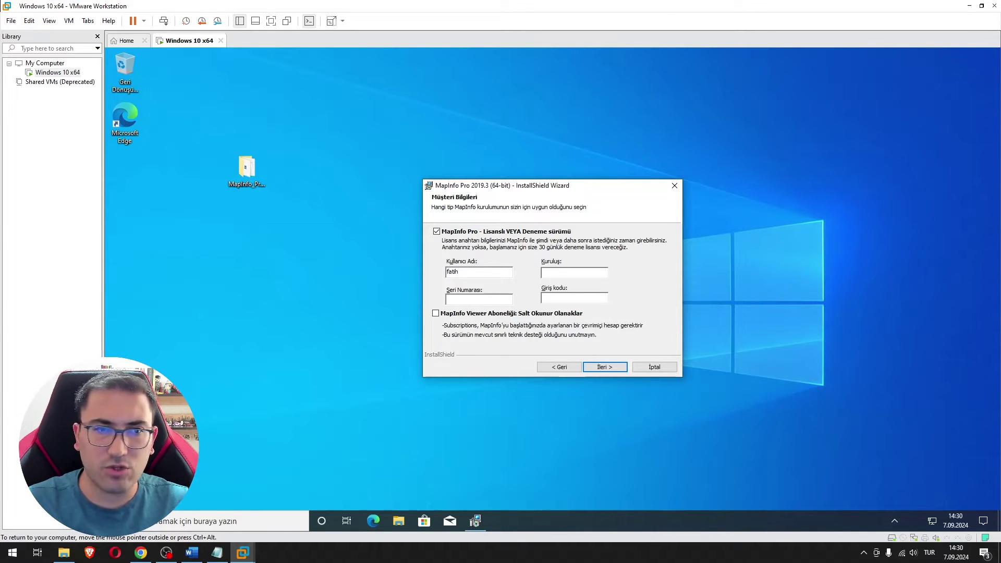
pyautogui.write('test')
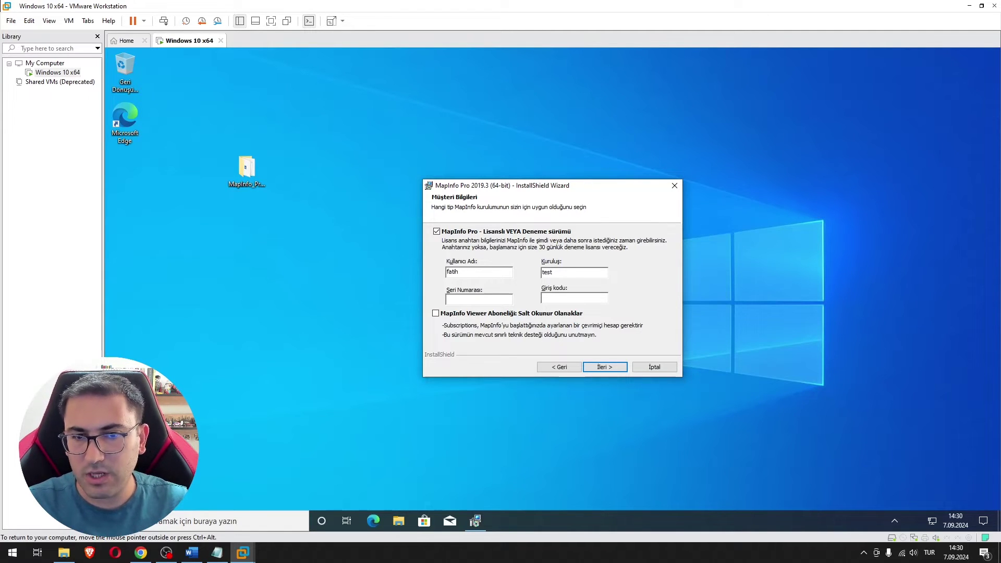
pyautogui.click(604, 367)
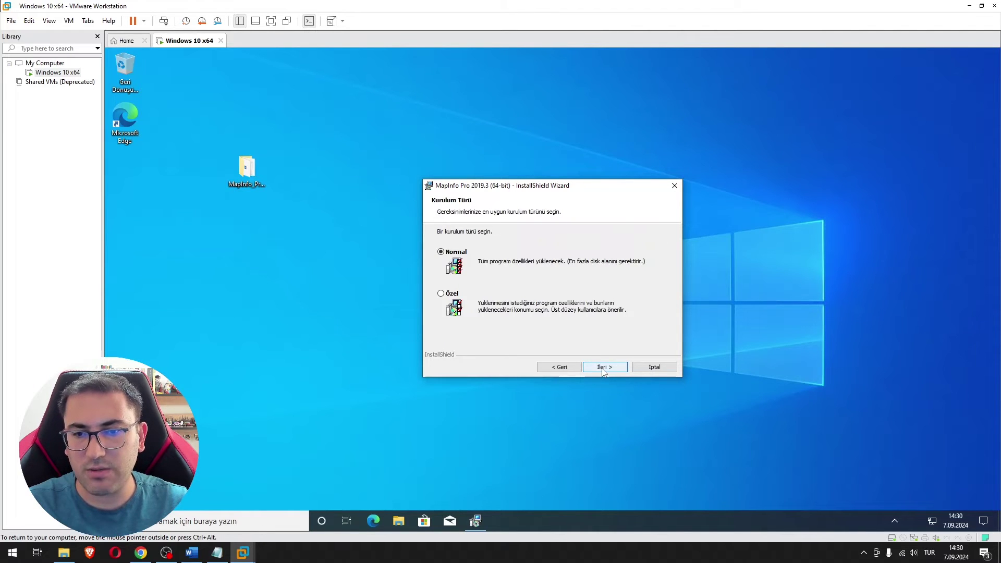
pyautogui.click(559, 367)
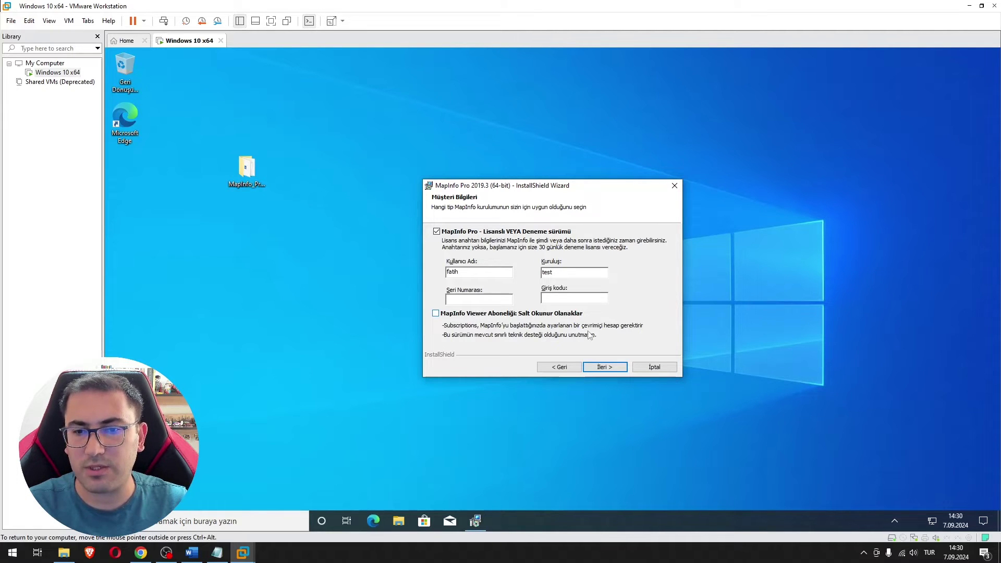
pyautogui.click(607, 365)
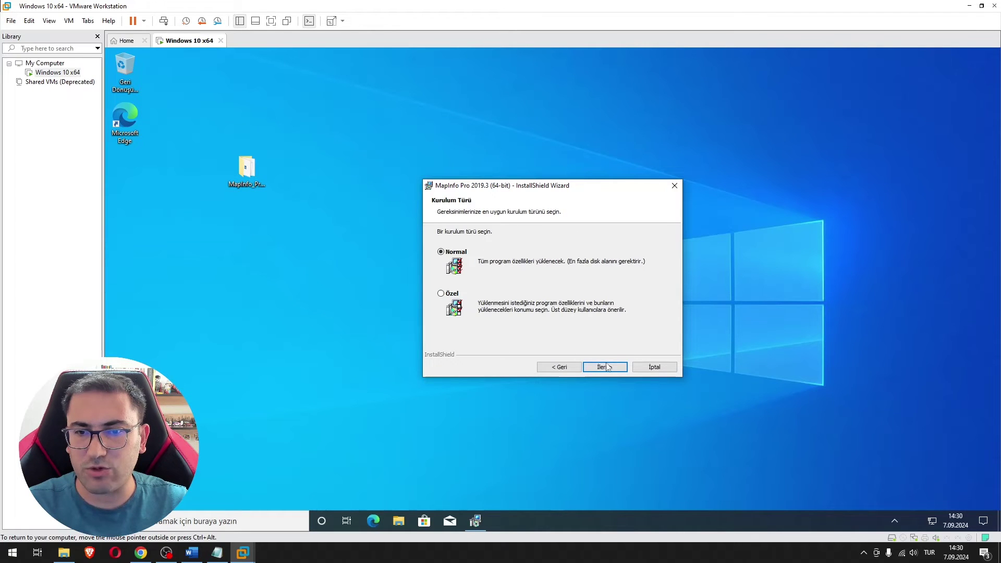
# Install MapInfo Pro 2019.3 with the Normal setup type and decline the website check for updates
pyautogui.click(602, 368)
pyautogui.click(603, 367)
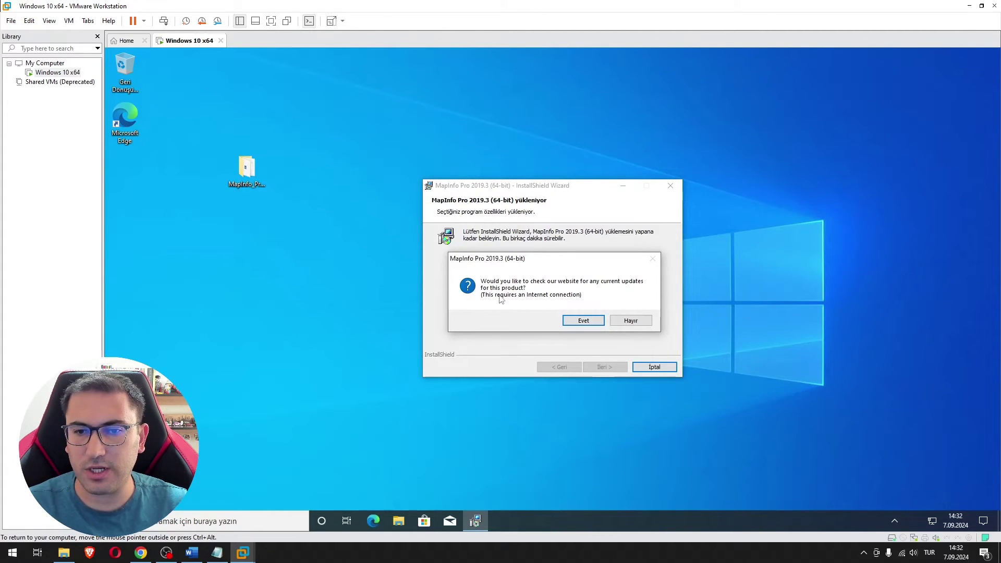
pyautogui.click(637, 321)
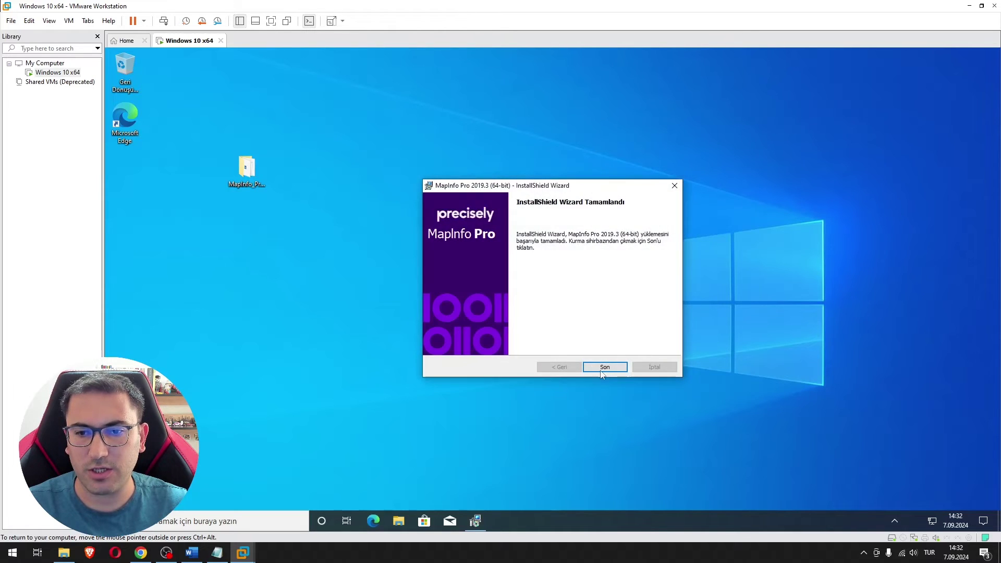
# Finish the installation wizard and launch MapInfo Pro 2019
pyautogui.click(602, 371)
pyautogui.press('super')
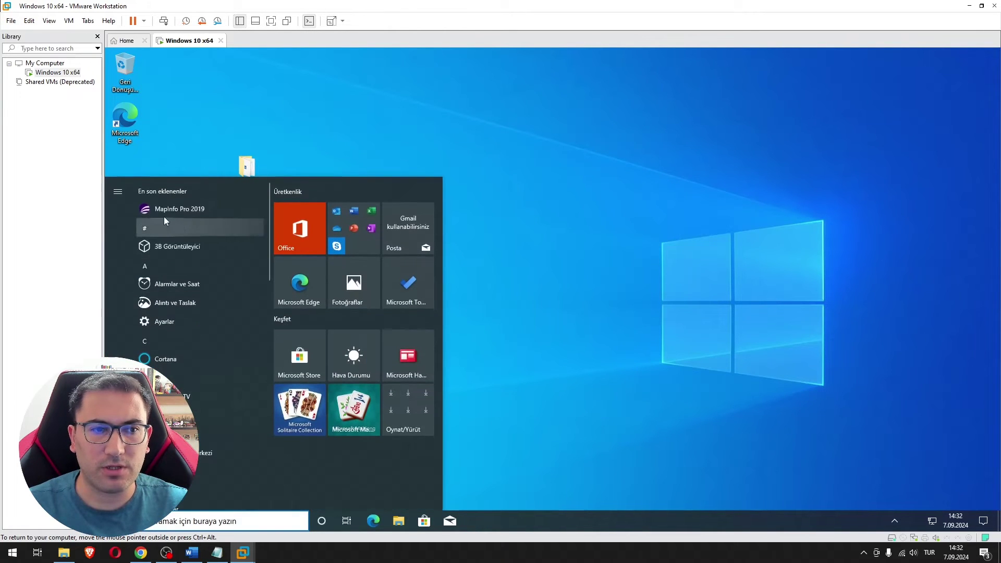
pyautogui.click(175, 209)
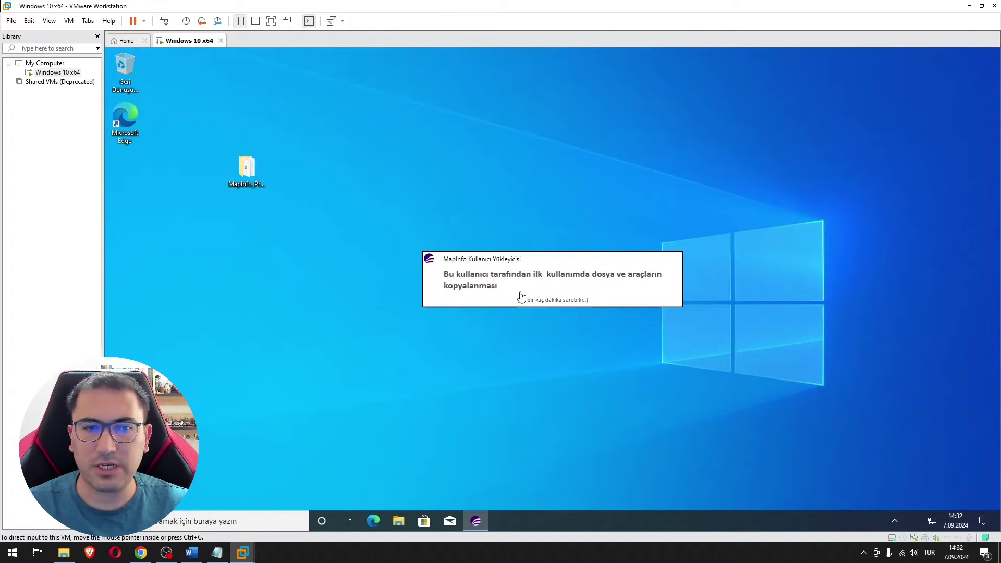
# Minimize the virtual machine, open the TransferRequest.xml file from the host desktop in Notepad, examine its EntitlementId value, and close it
pyautogui.click(970, 7)
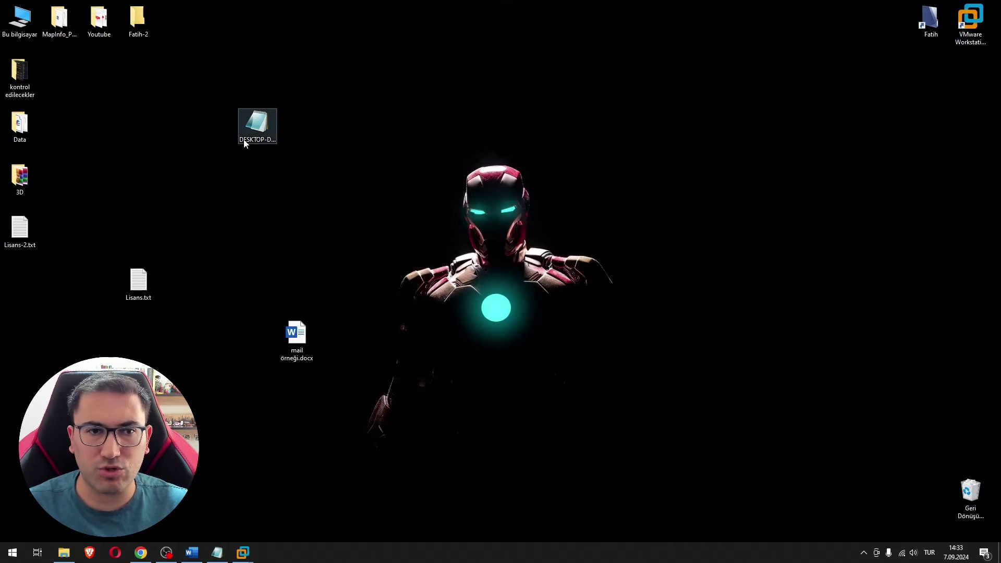
pyautogui.click(255, 132)
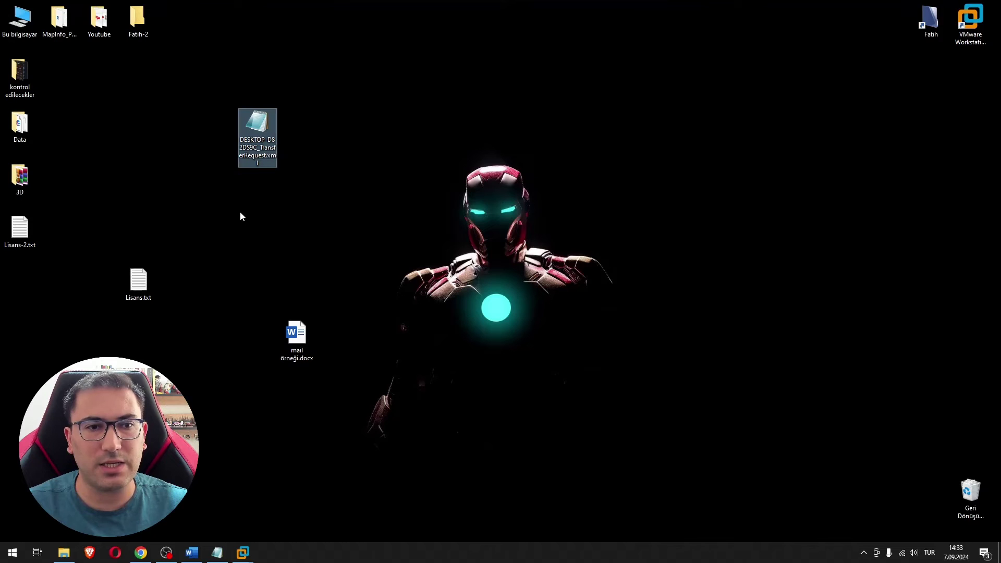
pyautogui.rightClick(259, 124)
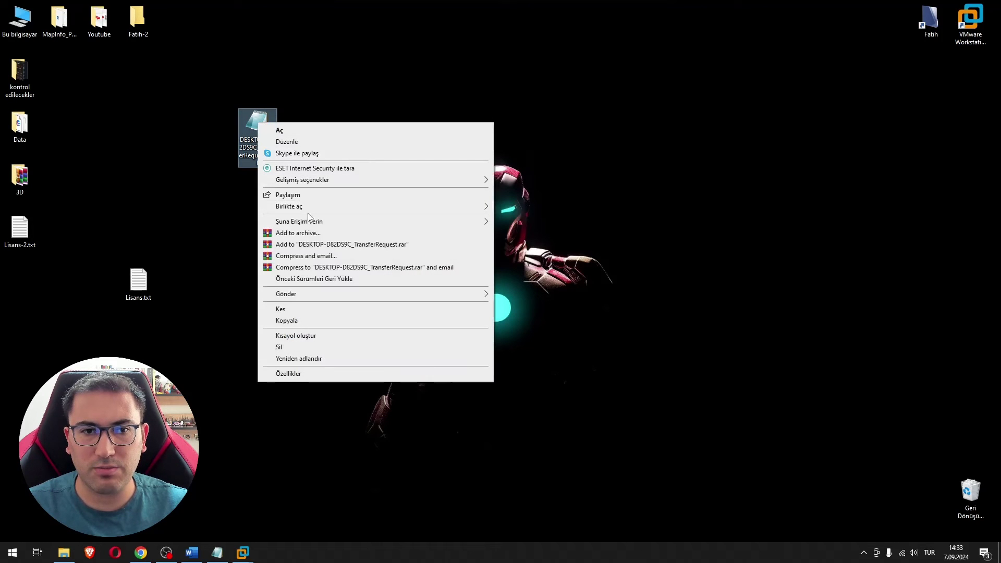
pyautogui.moveTo(338, 209)
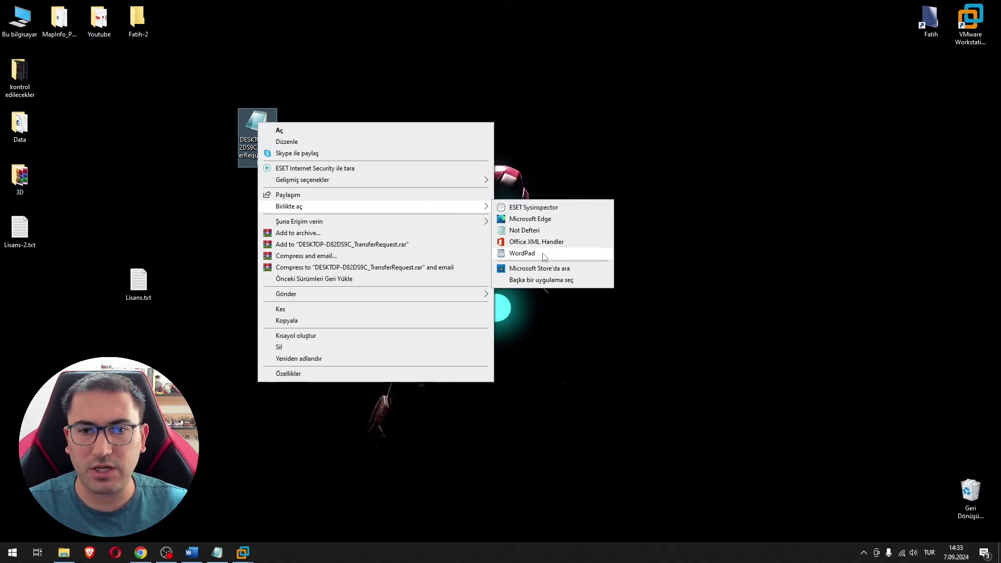
pyautogui.click(524, 231)
pyautogui.moveTo(147, 128); pyautogui.dragTo(212, 128)
pyautogui.doubleClick(222, 128)
pyautogui.moveTo(149, 127); pyautogui.dragTo(234, 127)
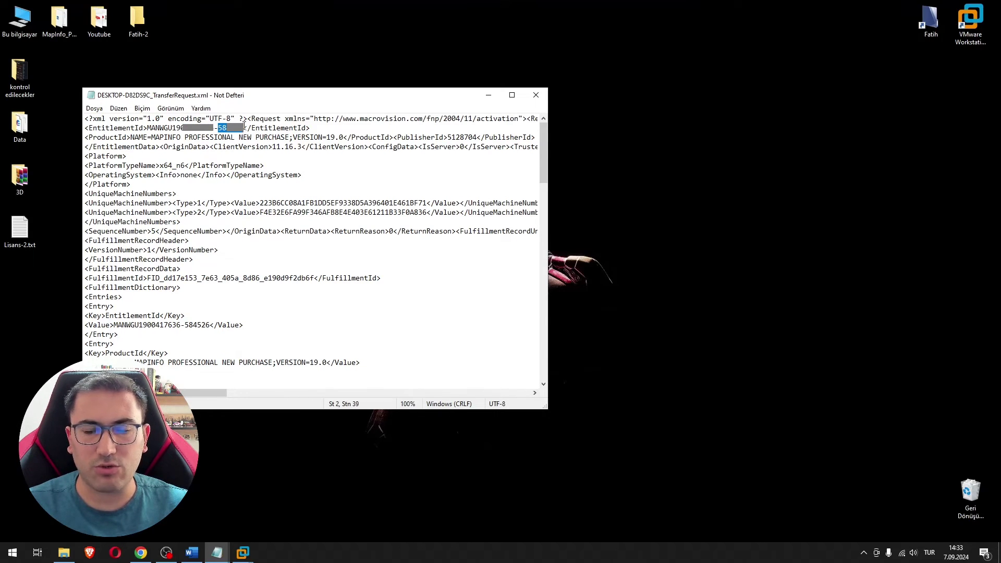
pyautogui.click(528, 100)
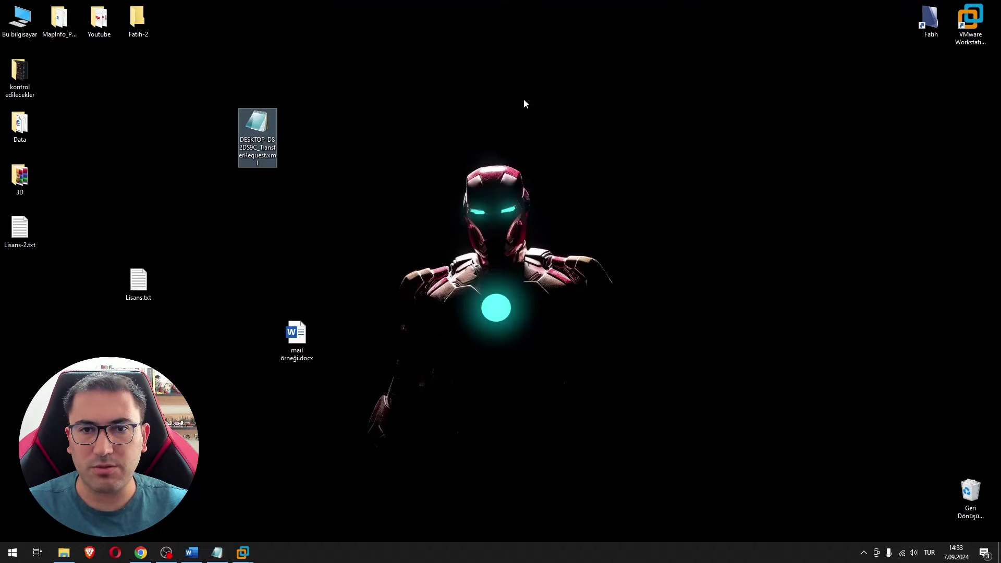
# Open Lisans.txt from the host desktop and examine the serial number, its version digits, and the access code
pyautogui.click(359, 206)
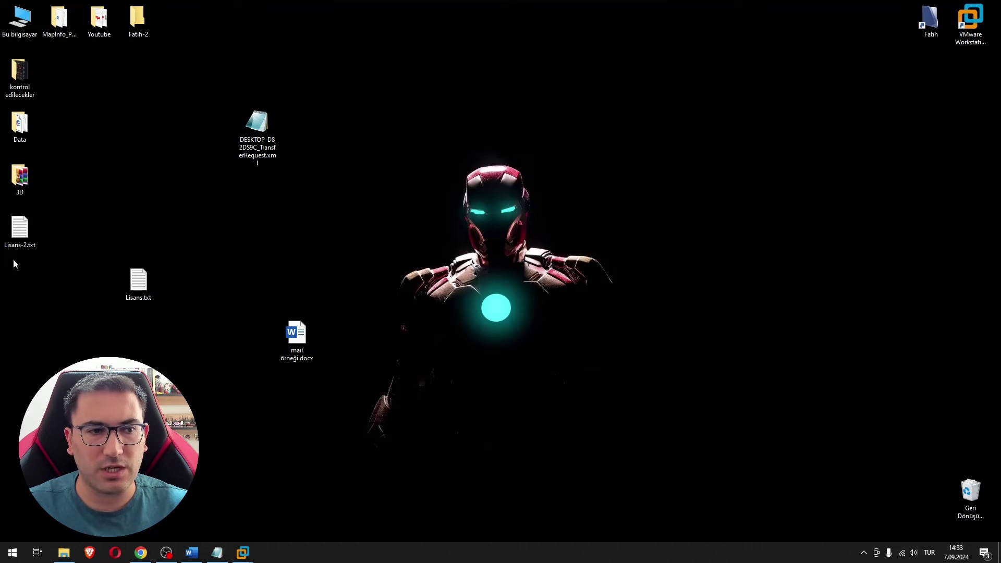
pyautogui.doubleClick(130, 292)
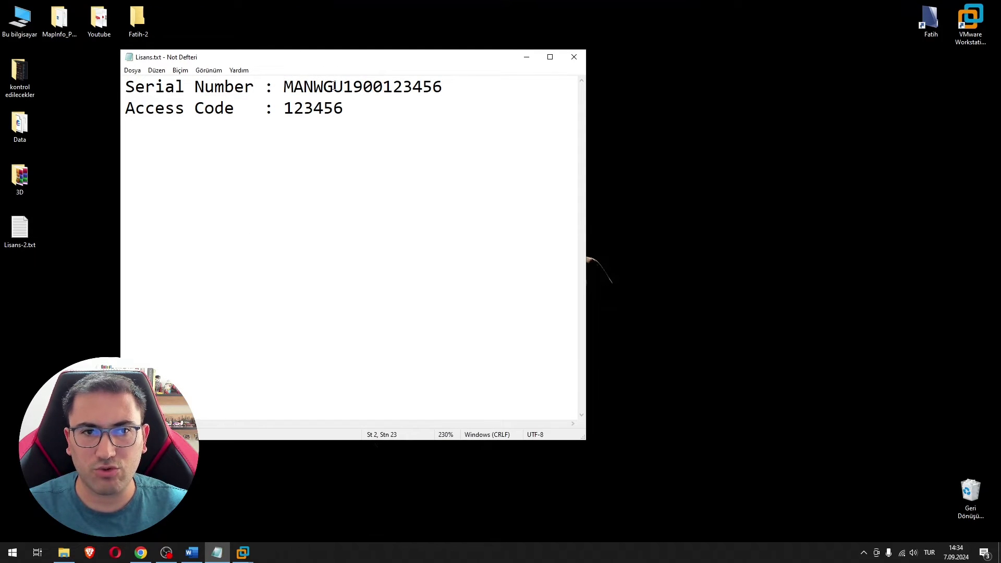
pyautogui.moveTo(343, 87); pyautogui.dragTo(362, 86)
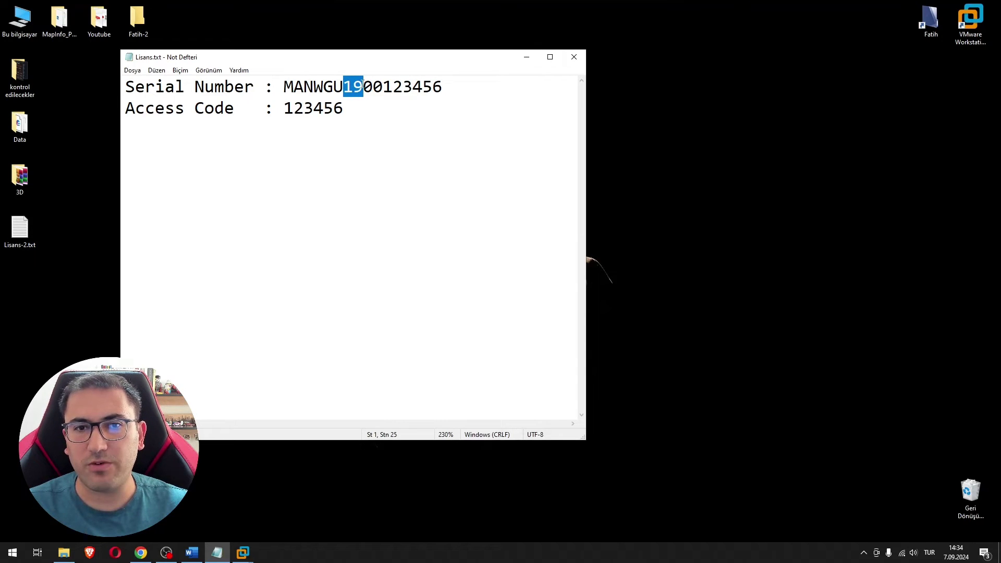
pyautogui.click(343, 86)
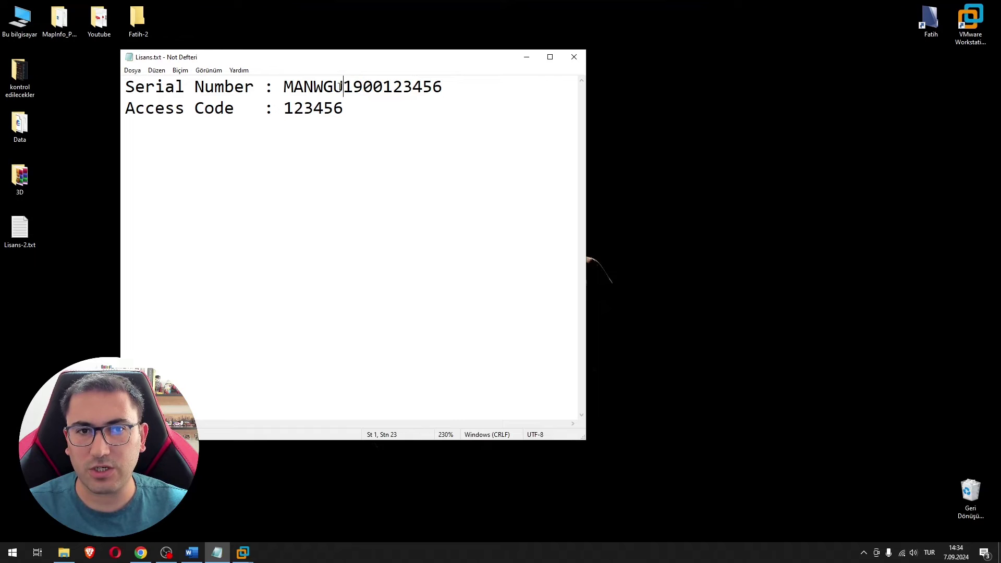
pyautogui.moveTo(284, 87); pyautogui.dragTo(360, 86)
pyautogui.click(346, 82)
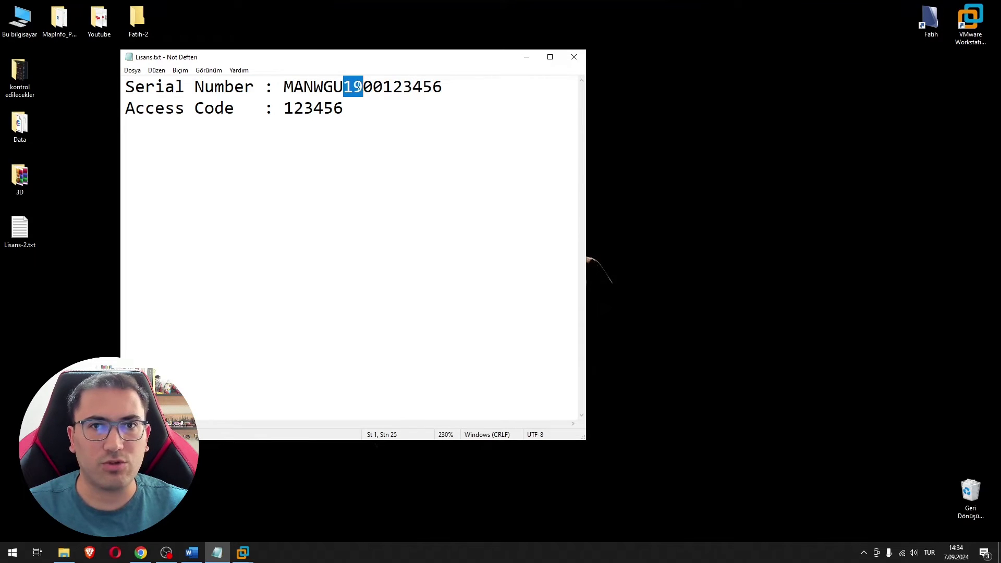
pyautogui.click(344, 84)
pyautogui.moveTo(345, 85); pyautogui.dragTo(360, 86)
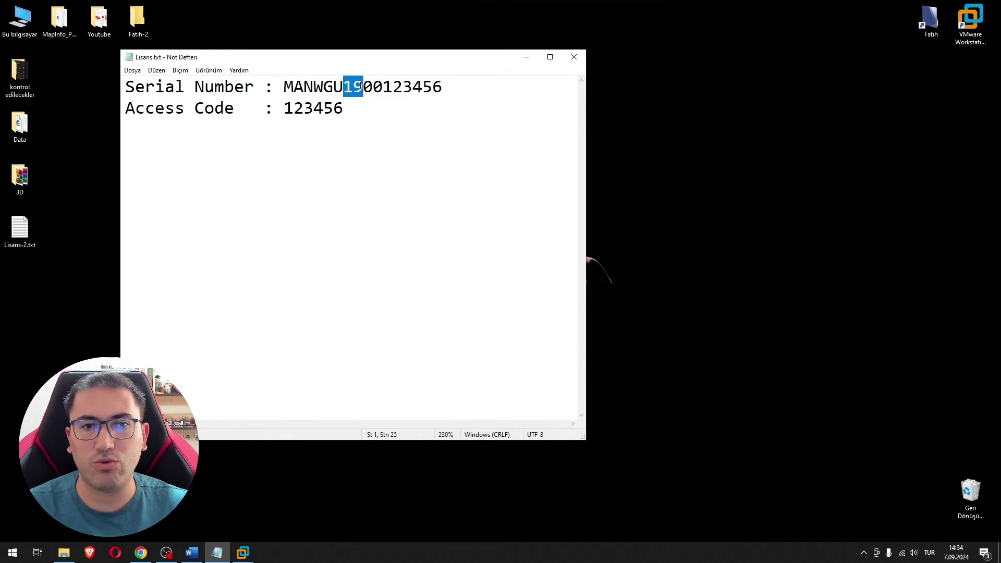
pyautogui.click(285, 108)
pyautogui.moveTo(284, 108); pyautogui.dragTo(338, 108)
pyautogui.moveTo(455, 86); pyautogui.dragTo(287, 86)
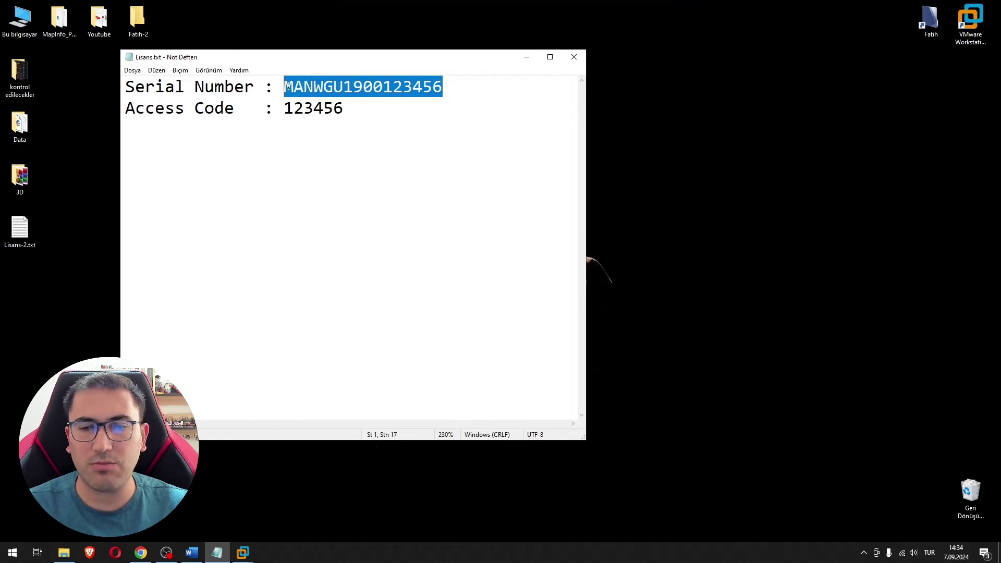
pyautogui.moveTo(369, 87); pyautogui.dragTo(285, 87)
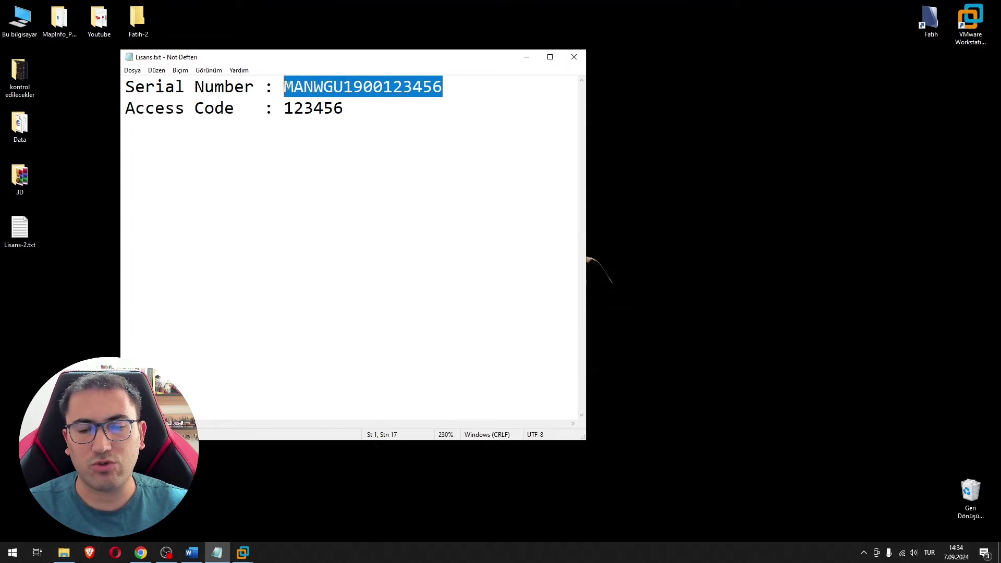
# Add a trailing space after the serial number in Lisans.txt and copy the serial number together with that space
pyautogui.click(444, 85)
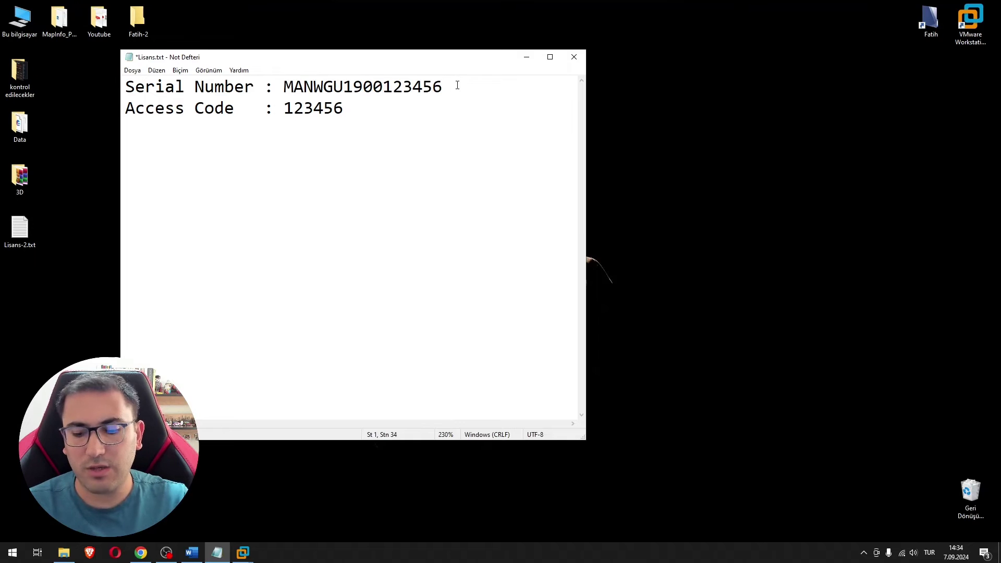
pyautogui.moveTo(453, 85); pyautogui.dragTo(287, 87)
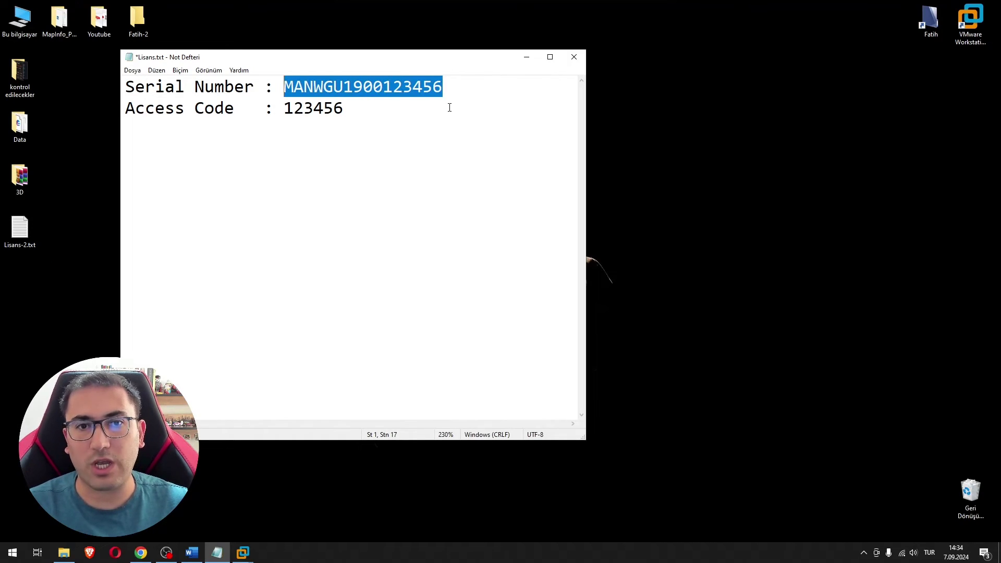
pyautogui.moveTo(453, 86); pyautogui.dragTo(287, 87)
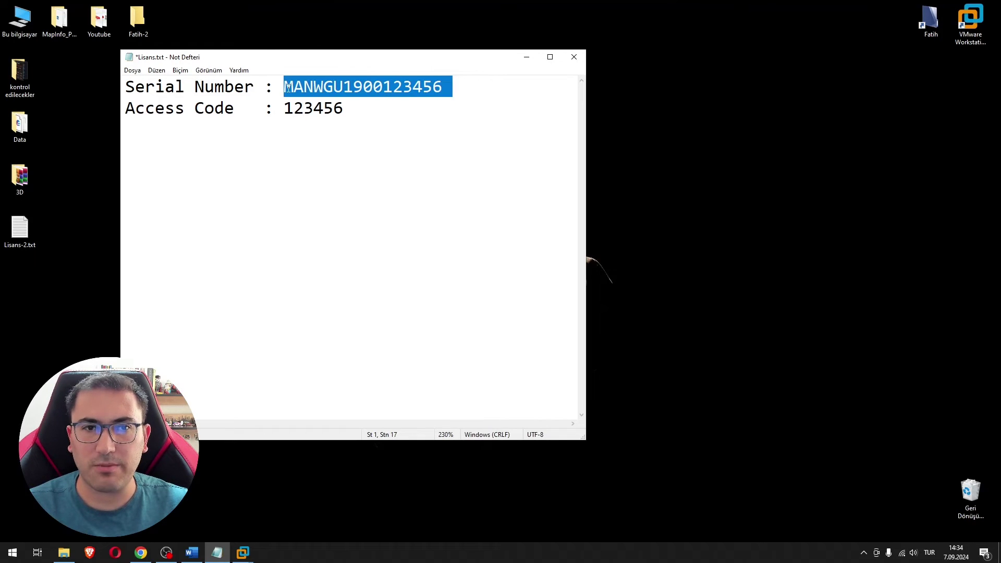
pyautogui.rightClick(323, 81)
pyautogui.click(347, 110)
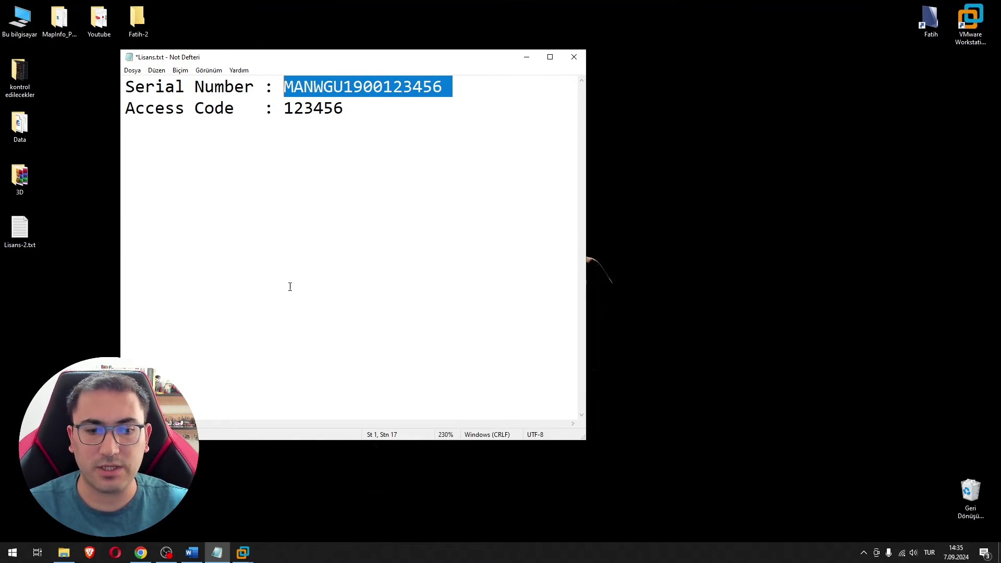
# Switch to the Windows 10 x64 virtual machine, start MapInfo Pro activation, and paste the serial number without its trailing space
pyautogui.moveTo(243, 553)
pyautogui.click(286, 503)
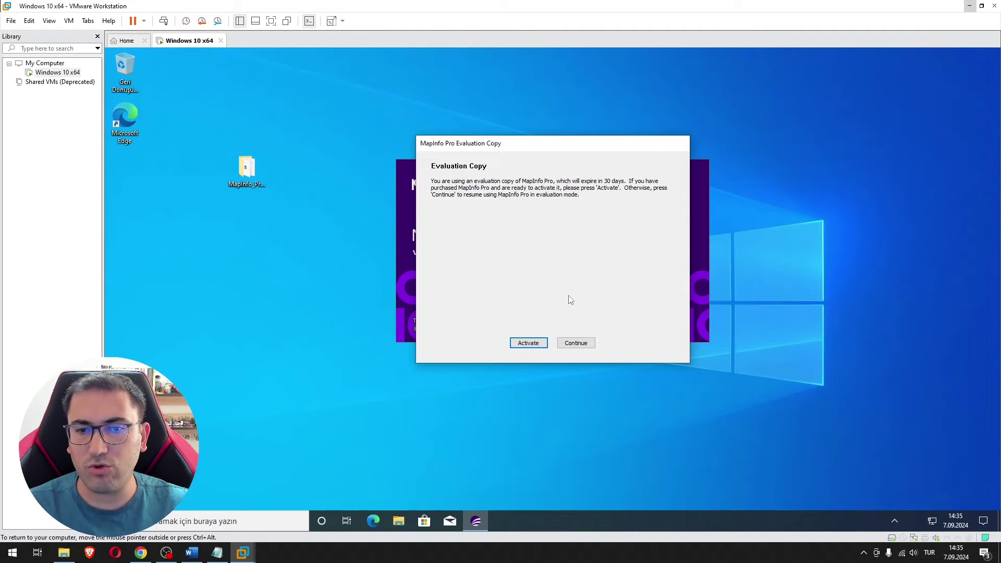
pyautogui.click(527, 343)
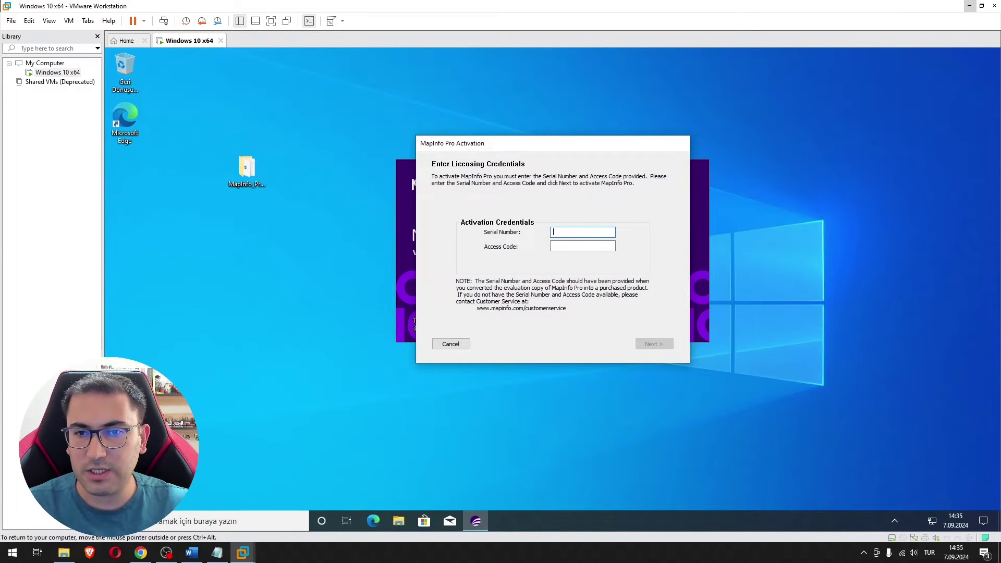
pyautogui.rightClick(562, 235)
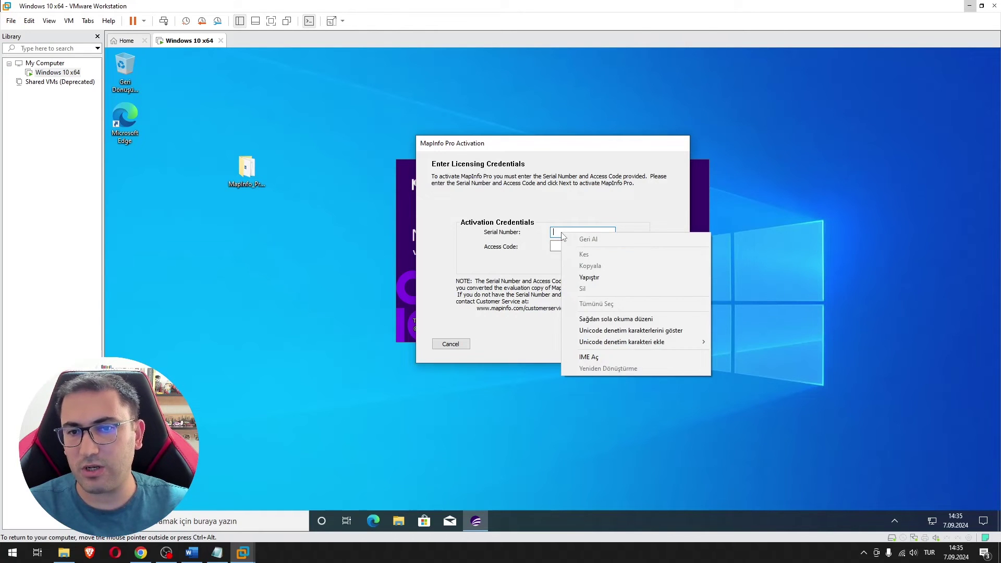
pyautogui.click(589, 277)
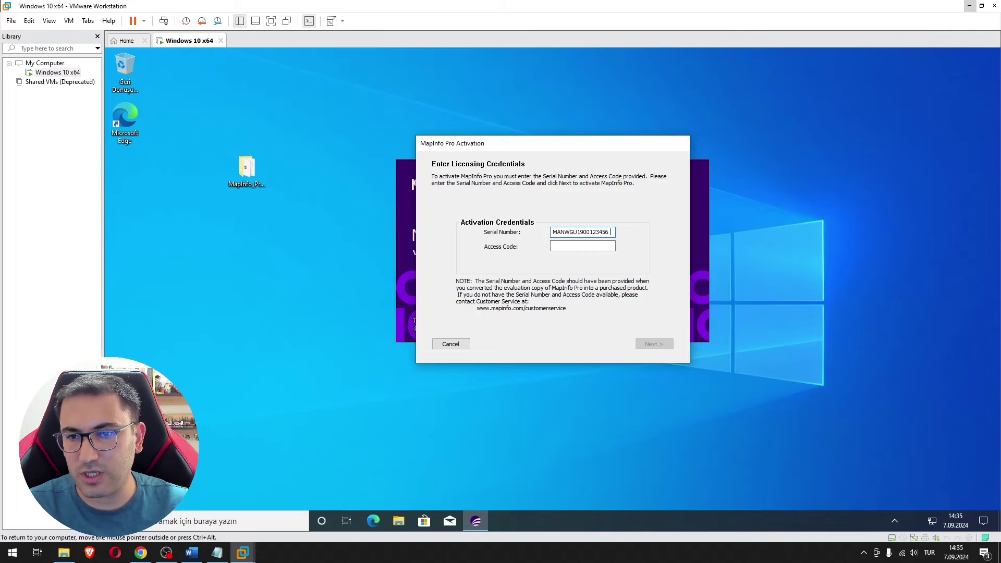
pyautogui.click(594, 246)
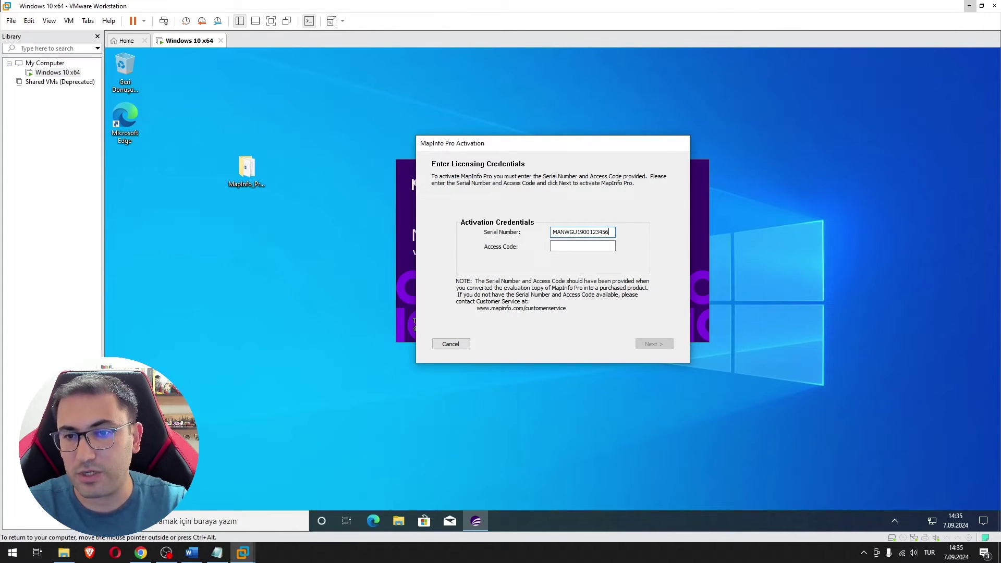
# Copy the access code from Lisans.txt into the activation form's Access Code field, and return to the Serial Number field
pyautogui.hotkey('alt', 'Tab')
pyautogui.moveTo(343, 108); pyautogui.dragTo(286, 112)
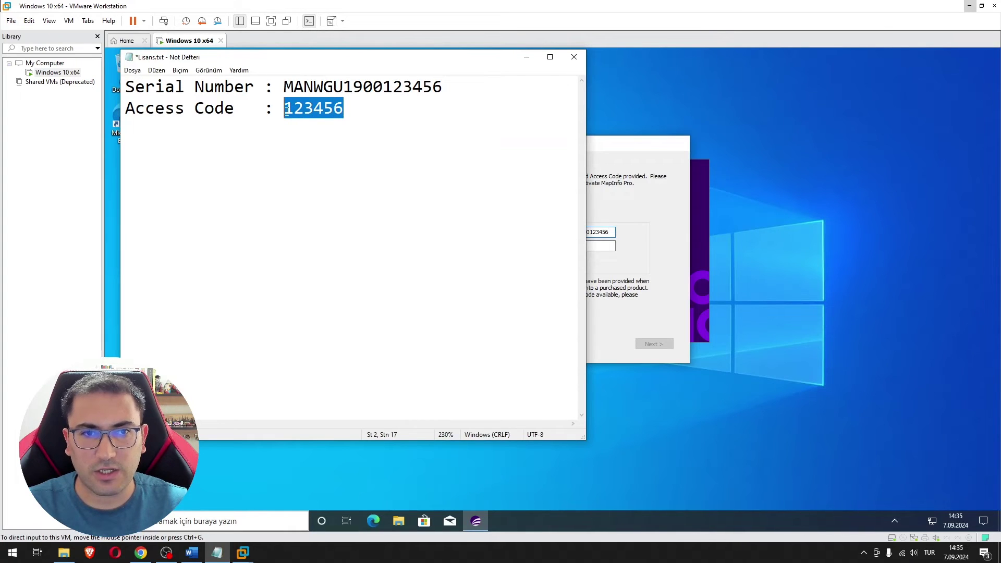
pyautogui.hotkey('ctrl', 'c')
pyautogui.click(602, 246)
pyautogui.hotkey('ctrl', 'v')
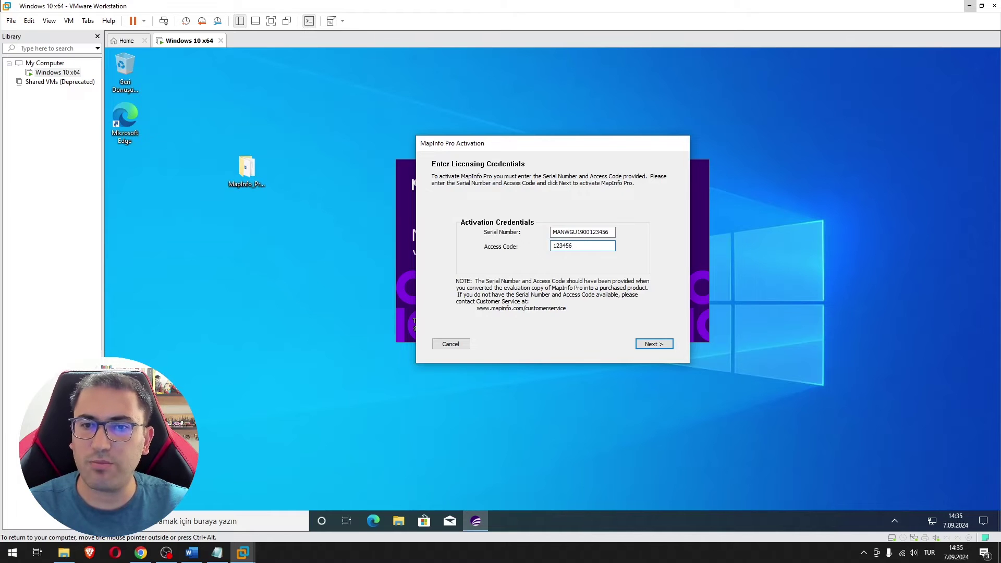
pyautogui.hotkey('shift', 'Tab')
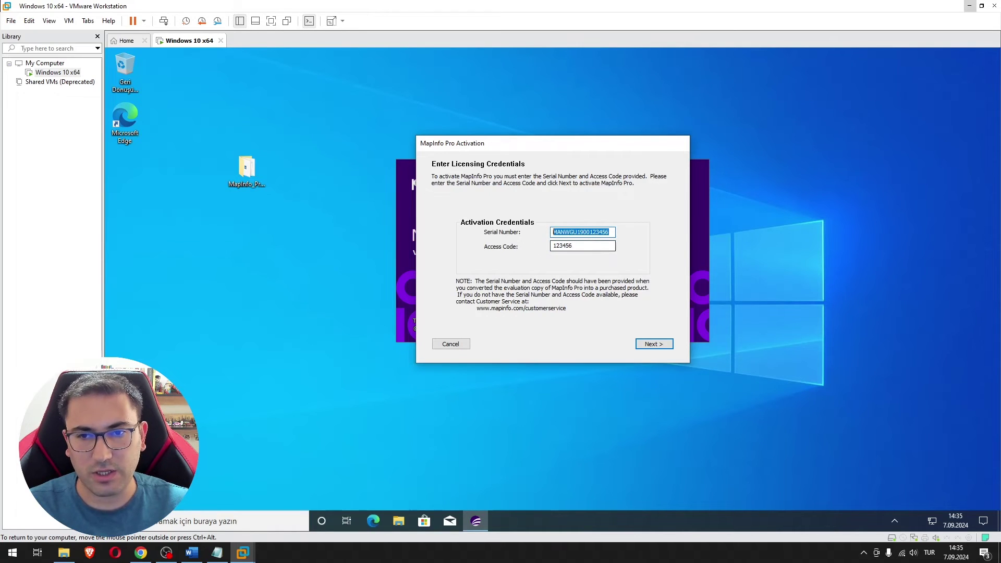
# Check the serial number field for trailing spaces, enter the actual serial number and access code, and continue to the activation method selection
pyautogui.press('End')
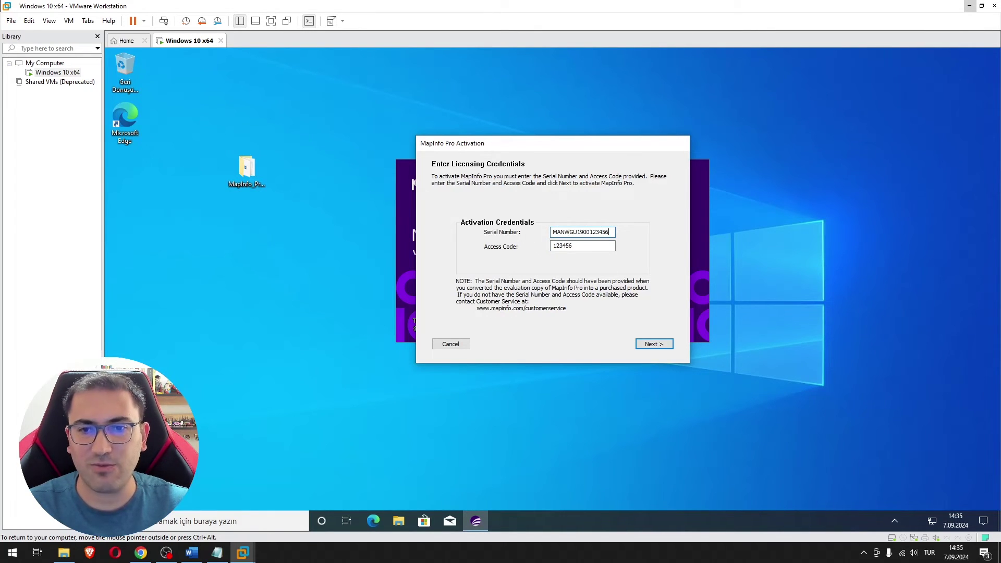
pyautogui.hotkey('shift', 'Home')
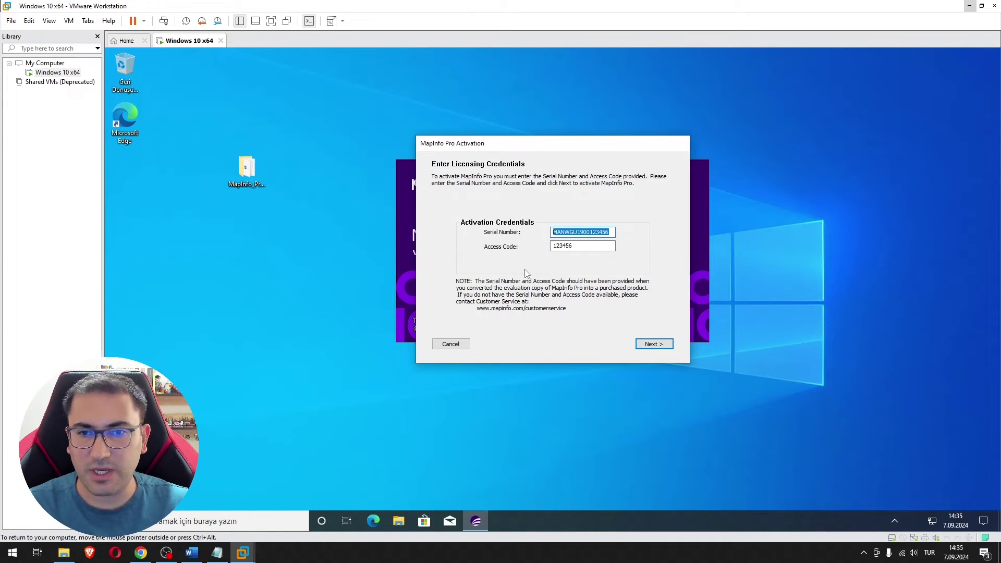
pyautogui.click(614, 232)
pyautogui.hotkey('shift', 'Left')
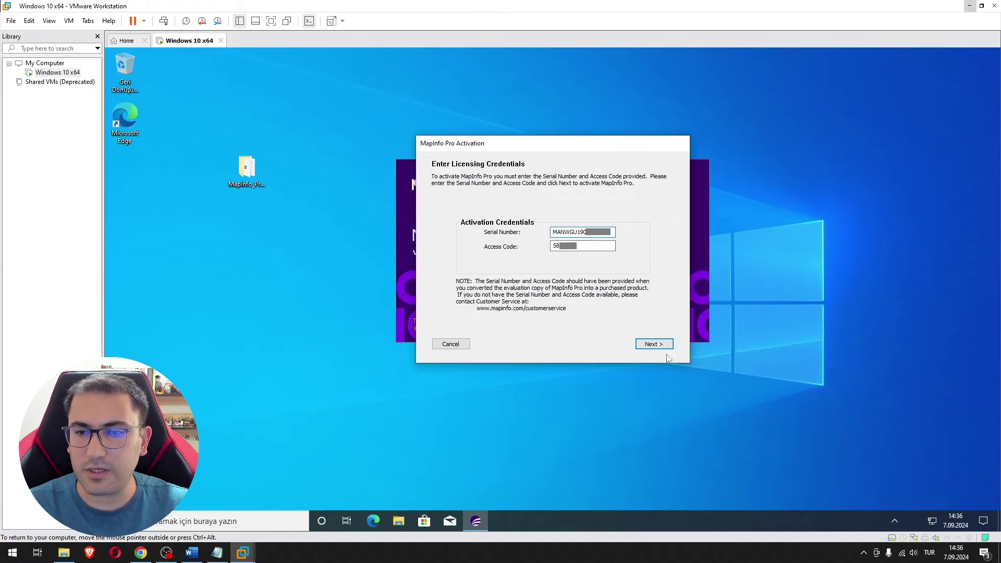
pyautogui.click(654, 344)
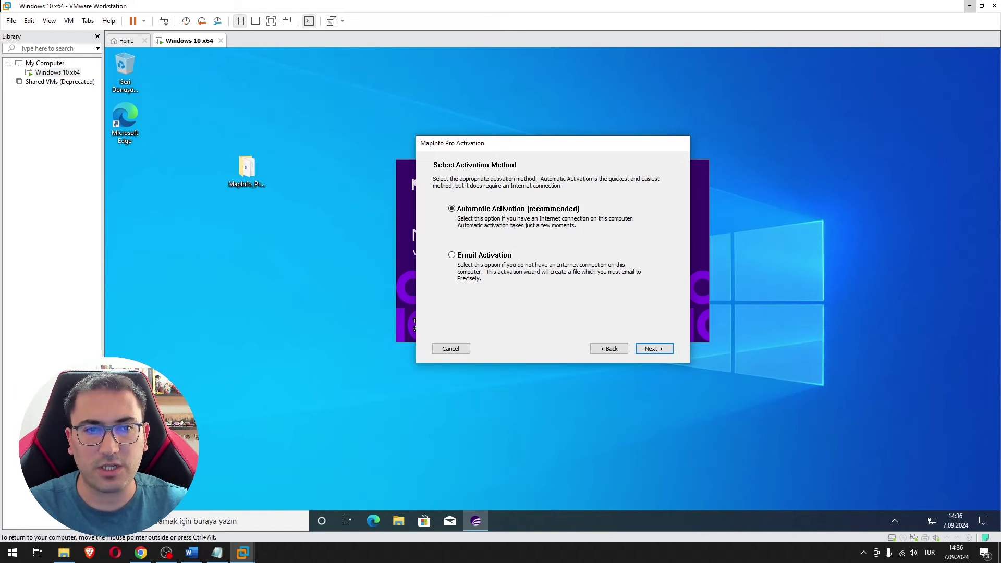
# Choose Email Activation and save the activation request file to the virtual machine's desktop (Masaüstü)
pyautogui.click(451, 255)
pyautogui.click(656, 349)
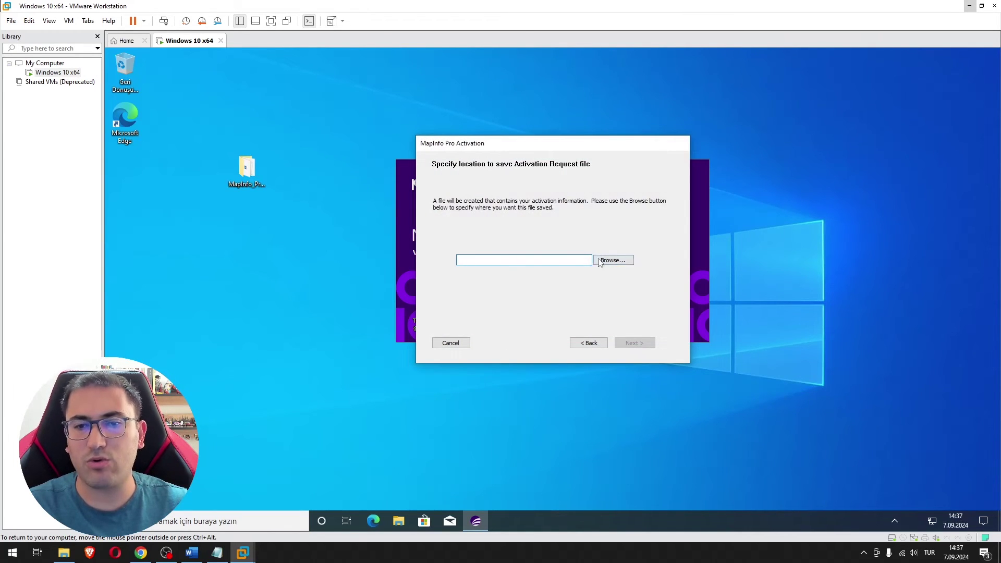
pyautogui.click(613, 262)
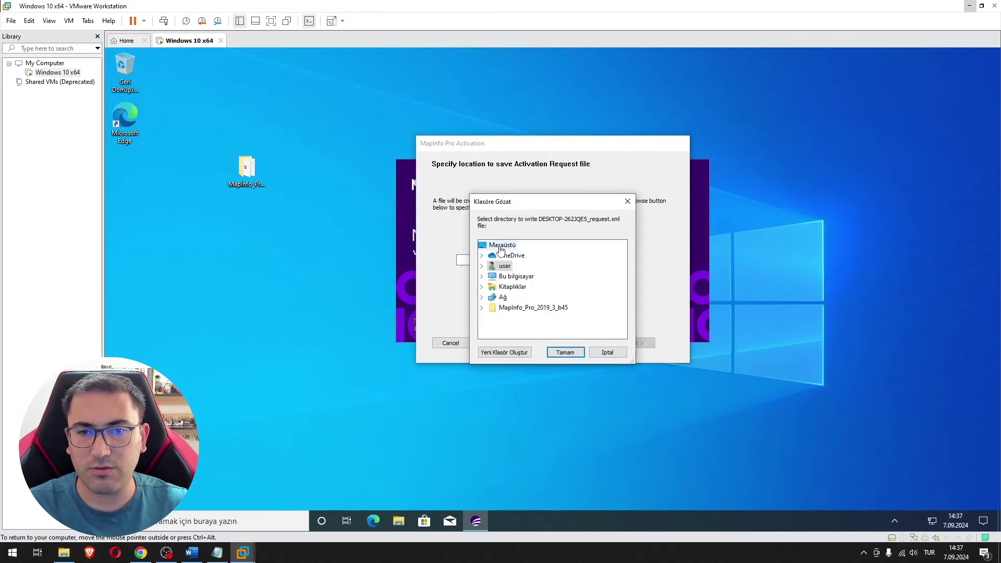
pyautogui.click(565, 352)
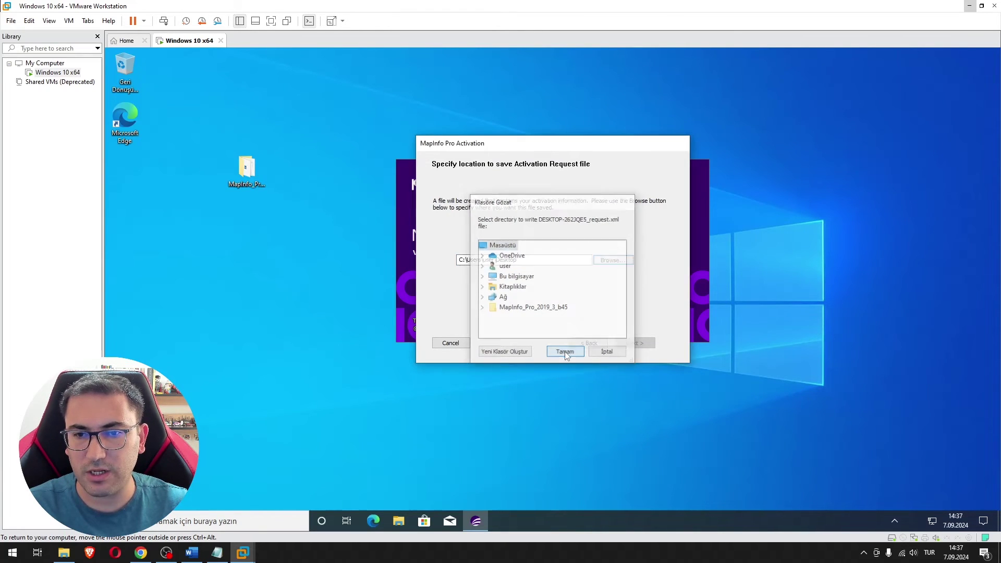
pyautogui.click(635, 342)
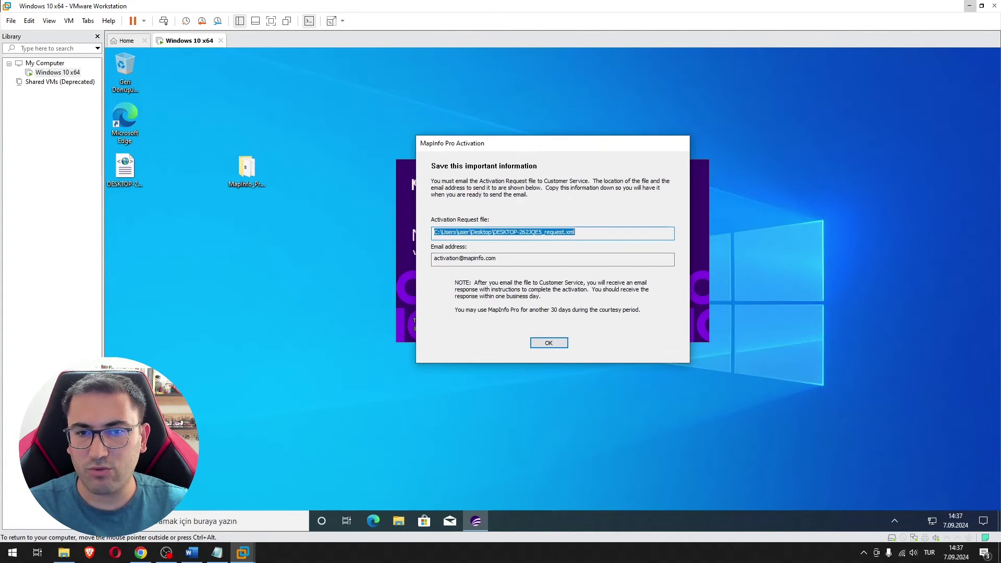
# Finish the activation wizard after checking the destination e-mail address, and open a blank workspace from the MapInfo Pro welcome page
pyautogui.press('Tab')
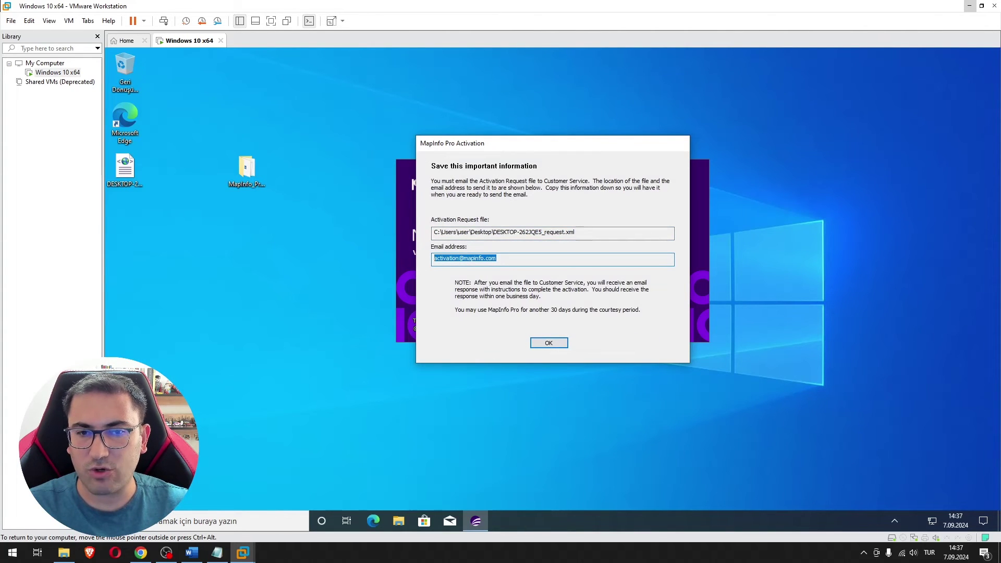
pyautogui.click(549, 343)
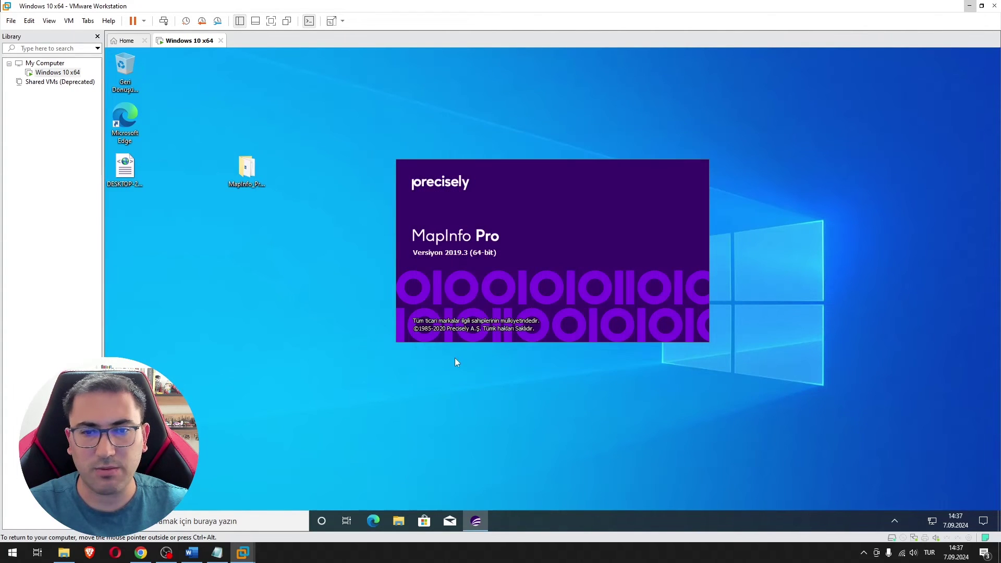
pyautogui.click(125, 175)
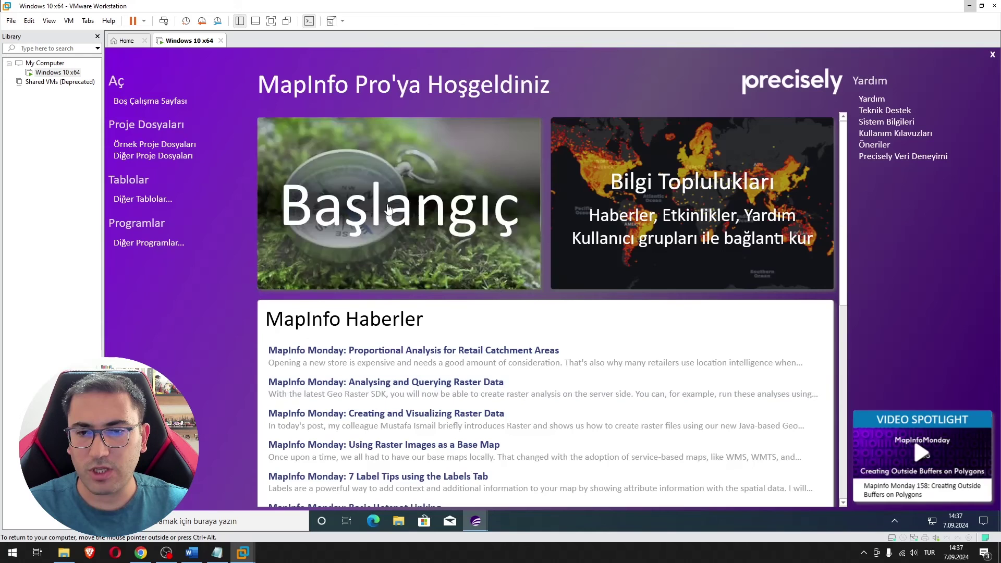
pyautogui.click(146, 100)
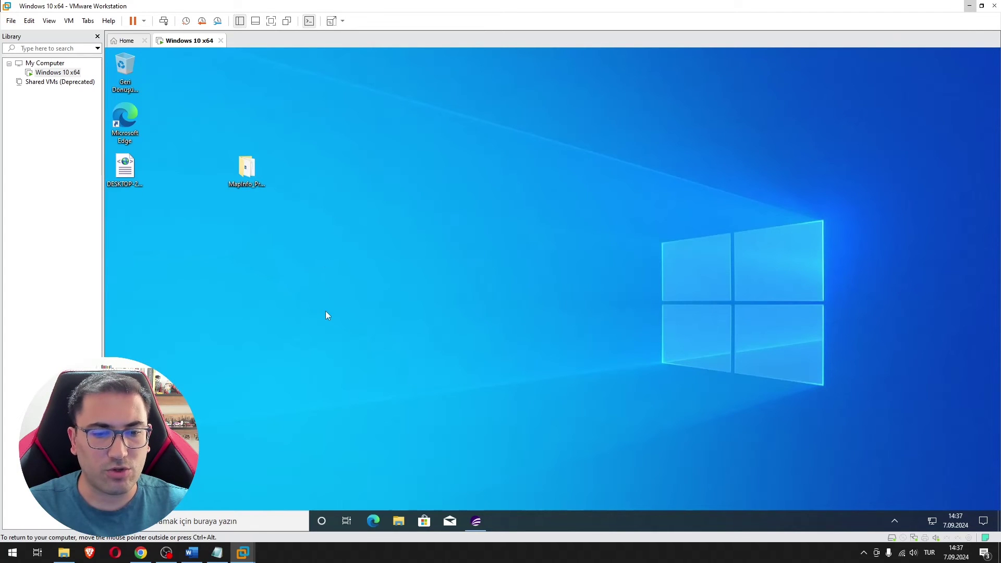
# Copy DESKTOP-262JQE5_request.xml from the virtual machine's desktop to the host desktop and place the transfer request file beside it
pyautogui.doubleClick(340, 8)
pyautogui.click(492, 222)
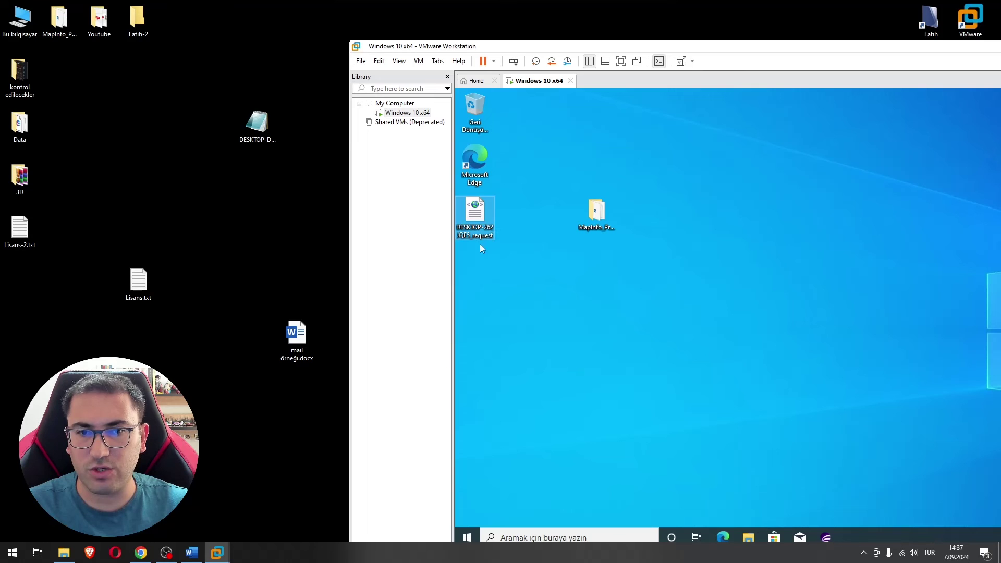
pyautogui.moveTo(479, 216); pyautogui.dragTo(255, 198)
pyautogui.moveTo(262, 127); pyautogui.dragTo(146, 188)
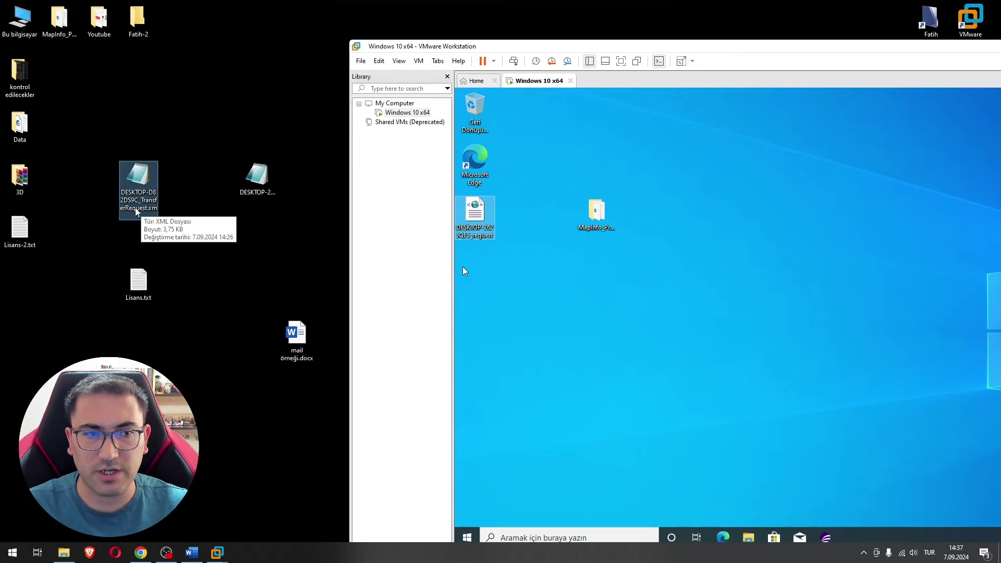
pyautogui.click(260, 208)
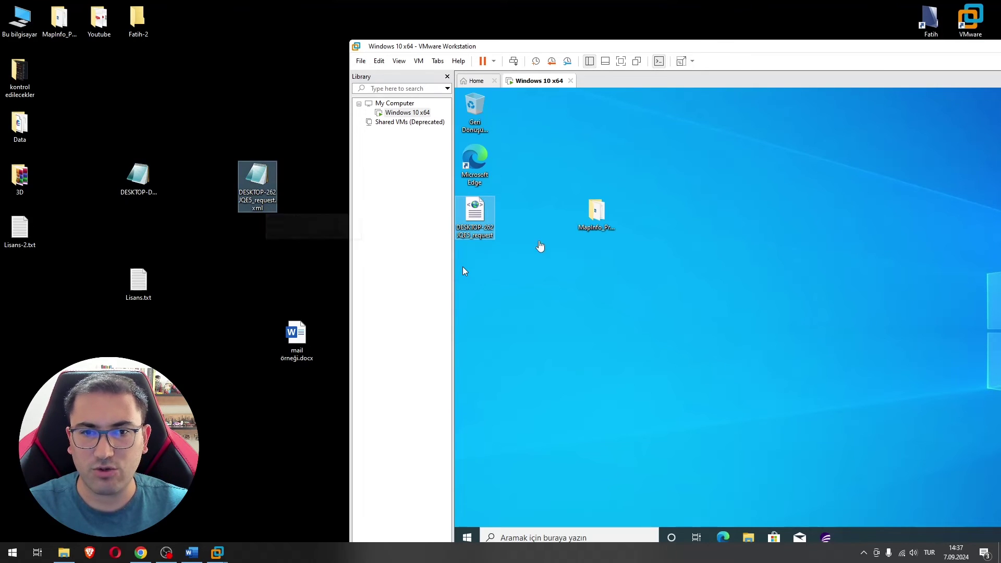
pyautogui.click(541, 246)
# Switch to Outlook in Chrome, create a new message, and attach DESKTOP-262JQE5_request.xml and DESKTOP-D82DS9C_TransferRequest.xml from the host desktop
pyautogui.press('super+d')
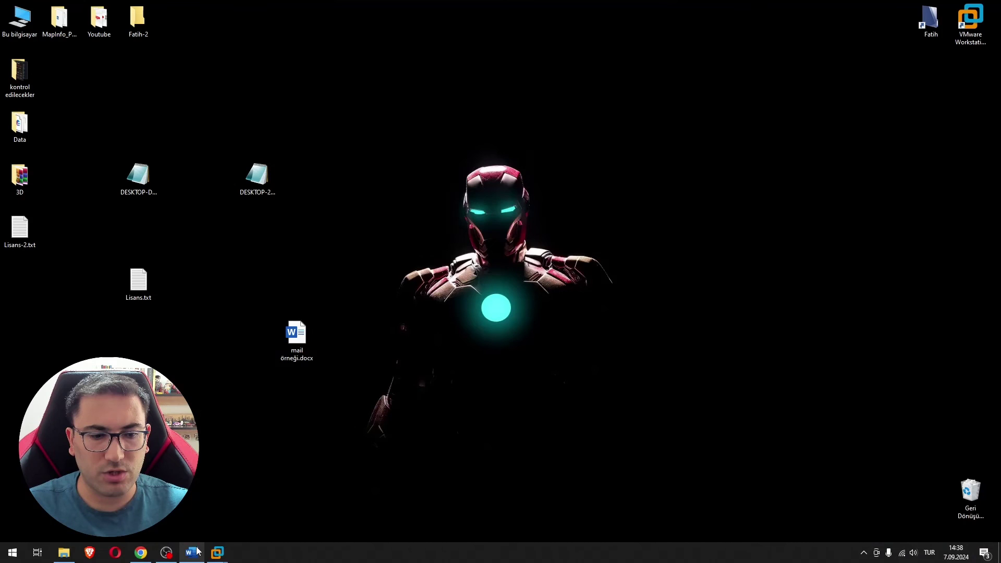
pyautogui.click(141, 552)
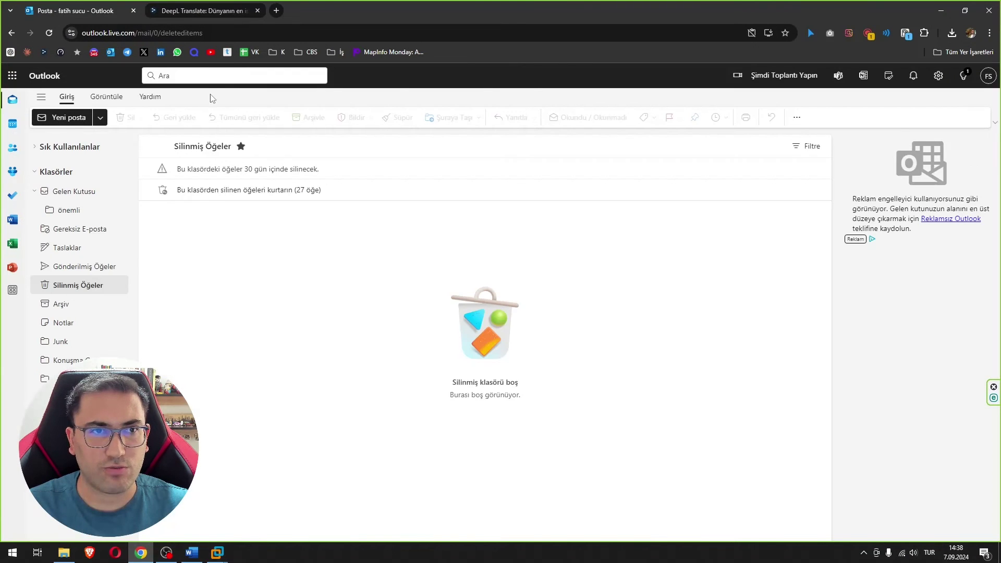
pyautogui.click(70, 120)
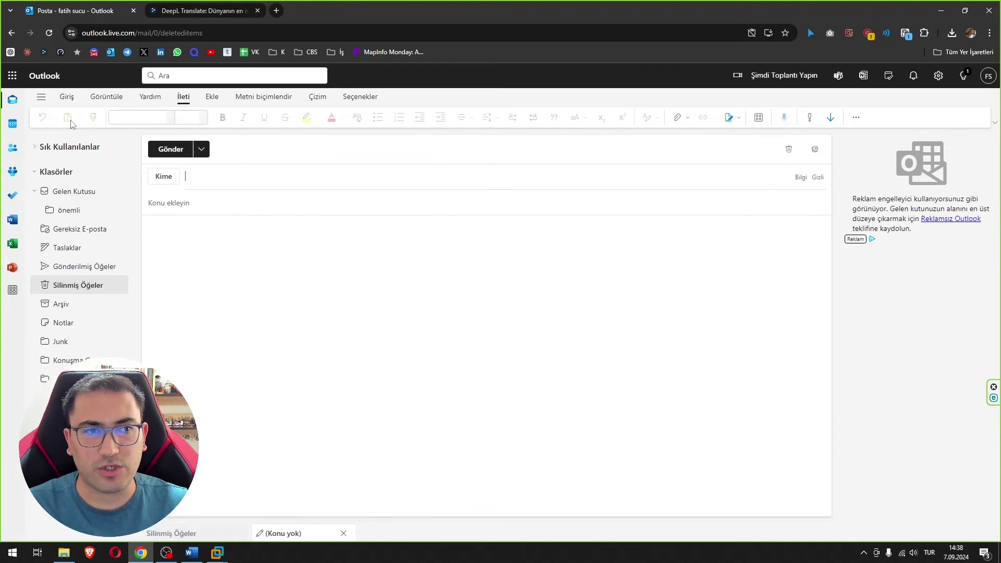
pyautogui.click(681, 117)
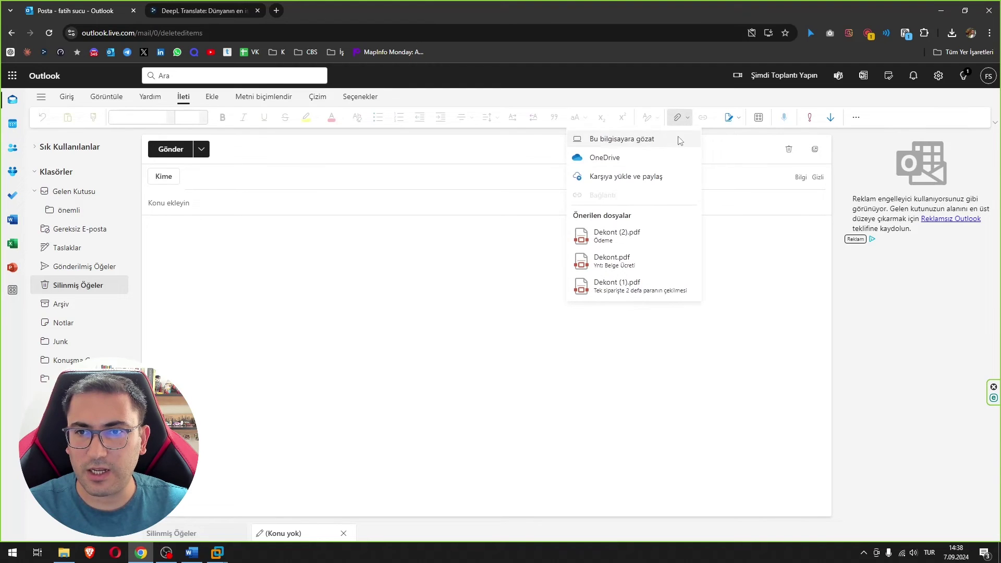
pyautogui.click(604, 139)
pyautogui.click(462, 99)
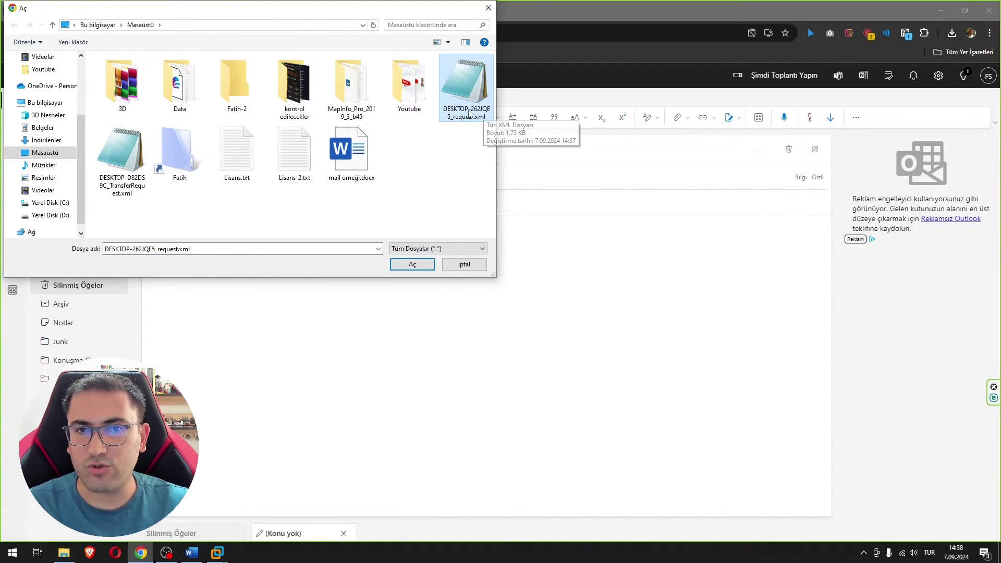
pyautogui.keyDown('ctrl'); pyautogui.click(124, 182); pyautogui.keyUp('ctrl')
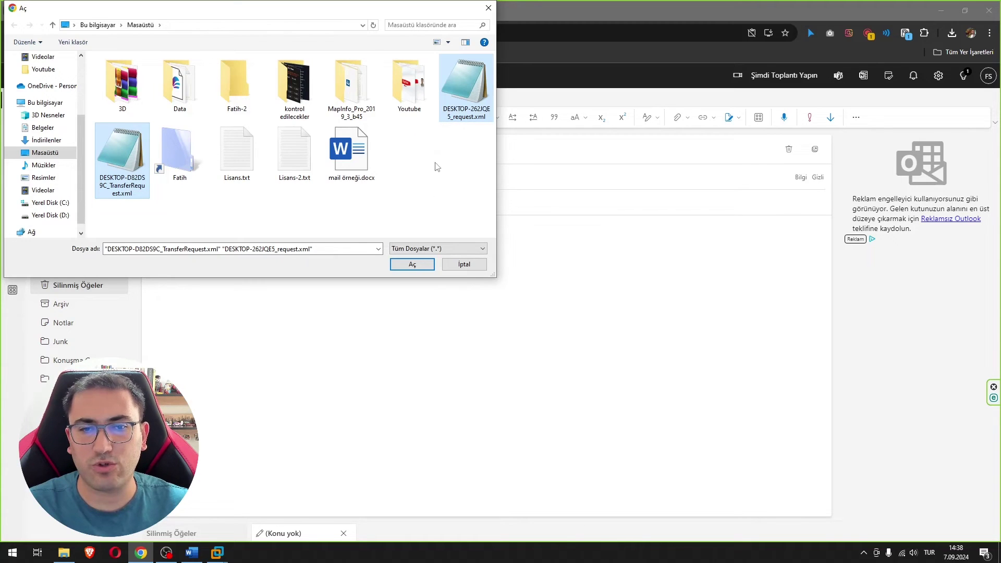
pyautogui.click(415, 265)
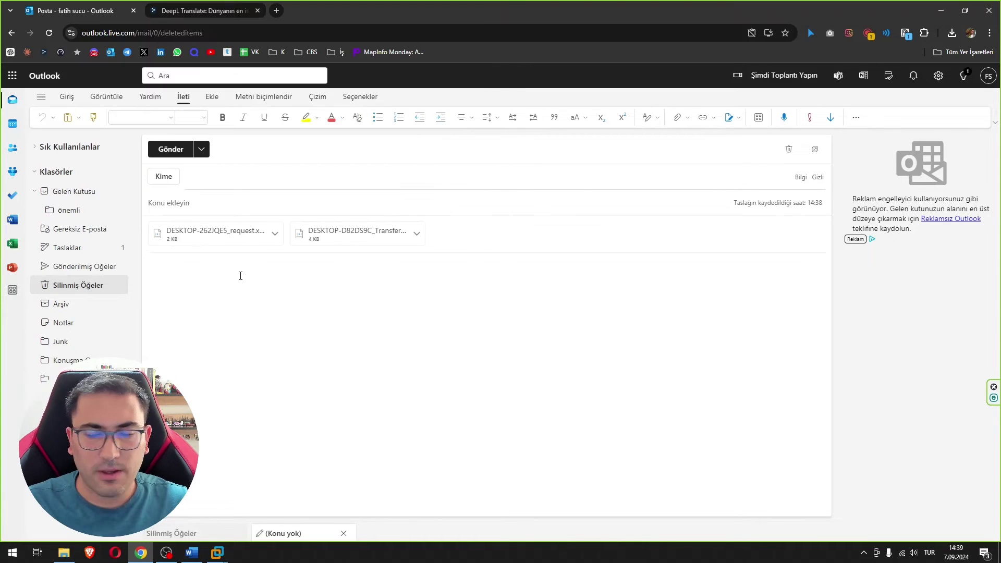
# Copy the MapInfo activation e-mail address from mail örneği.docx in Word into the Outlook message's recipient field
pyautogui.click(192, 553)
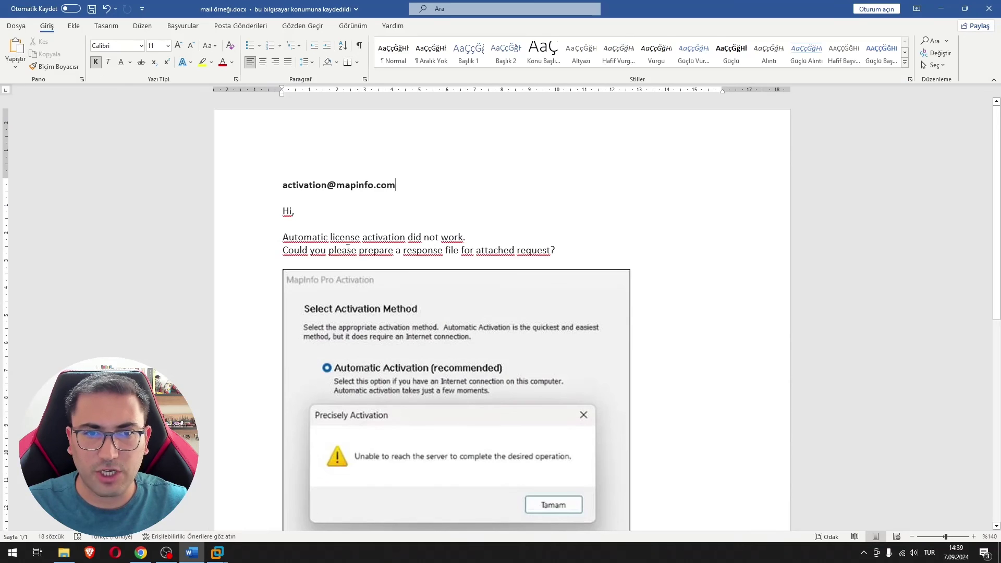
pyautogui.moveTo(413, 183); pyautogui.dragTo(283, 186)
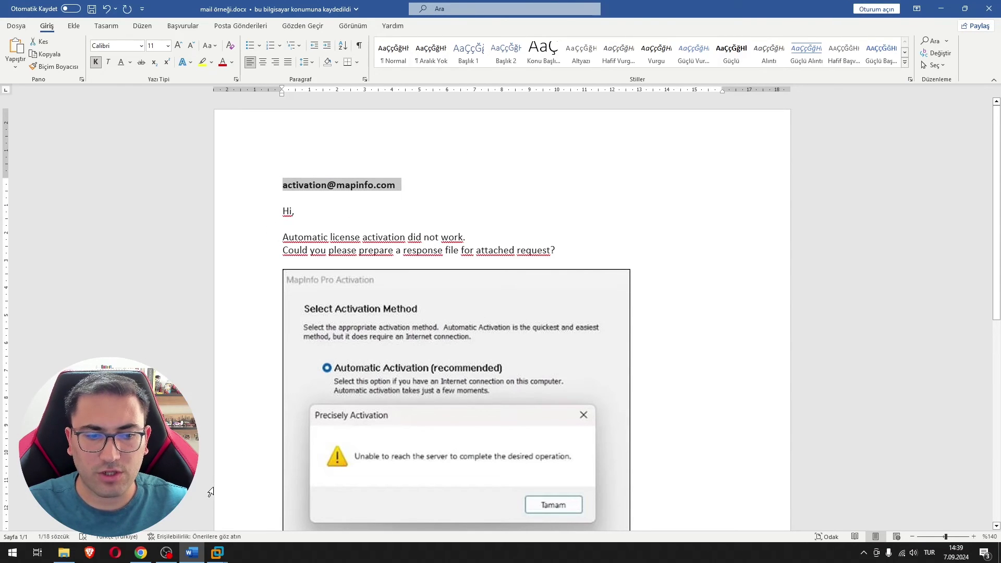
pyautogui.click(141, 552)
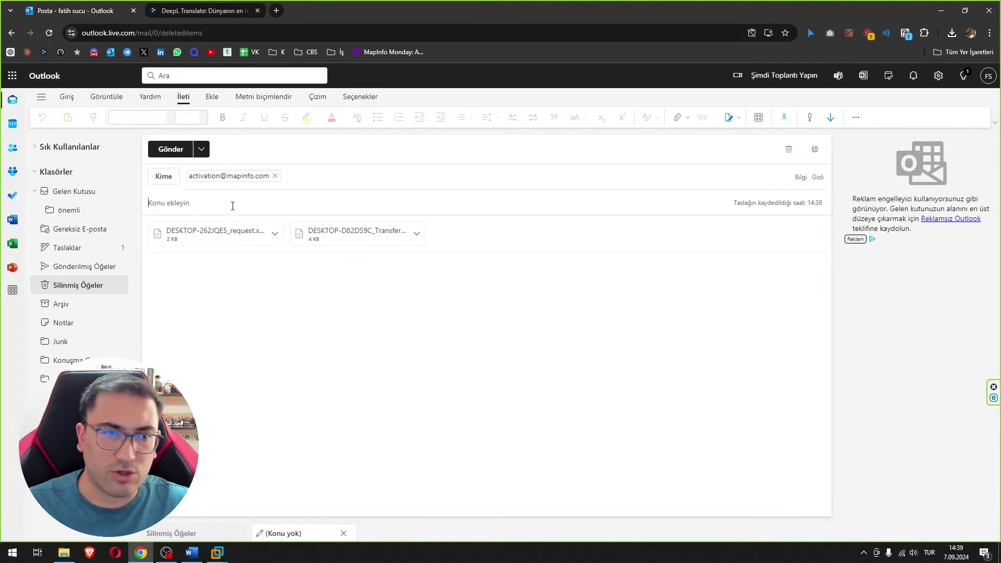
# Set the Outlook message's subject to "License Activation" and place the cursor in the message body
pyautogui.click(262, 5)
pyautogui.click(265, 219)
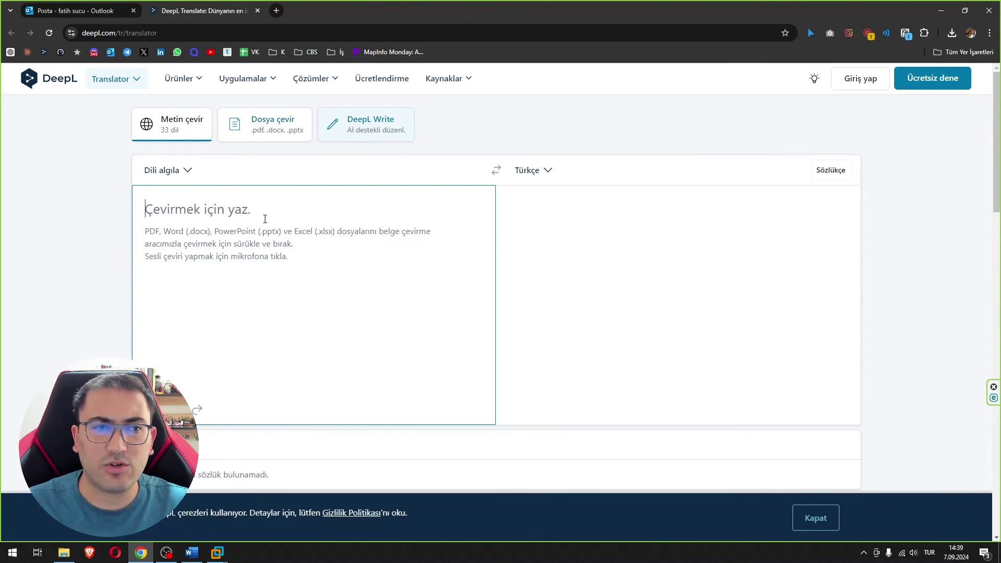
pyautogui.hotkey('ctrl', 'shift', 'Tab')
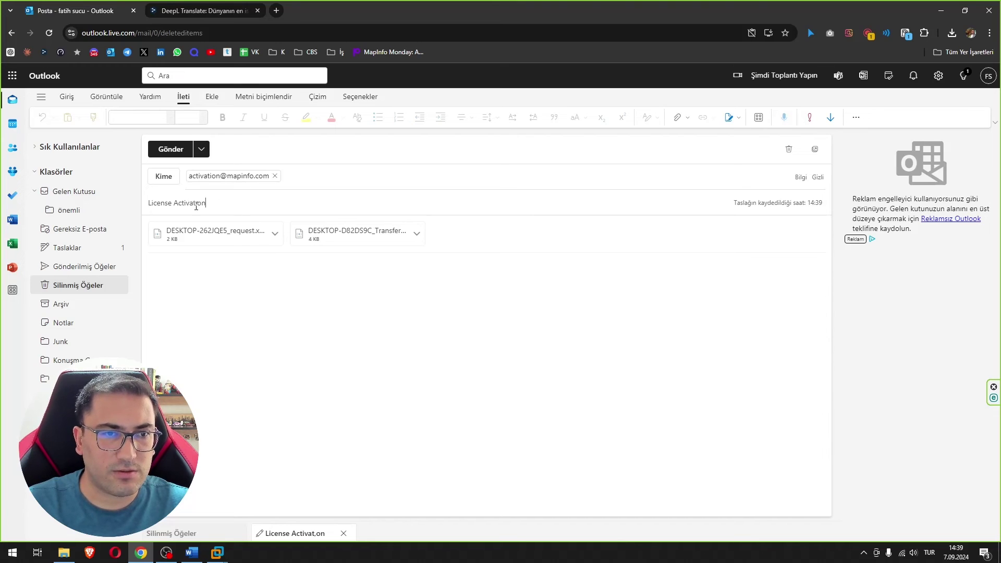
pyautogui.click(219, 275)
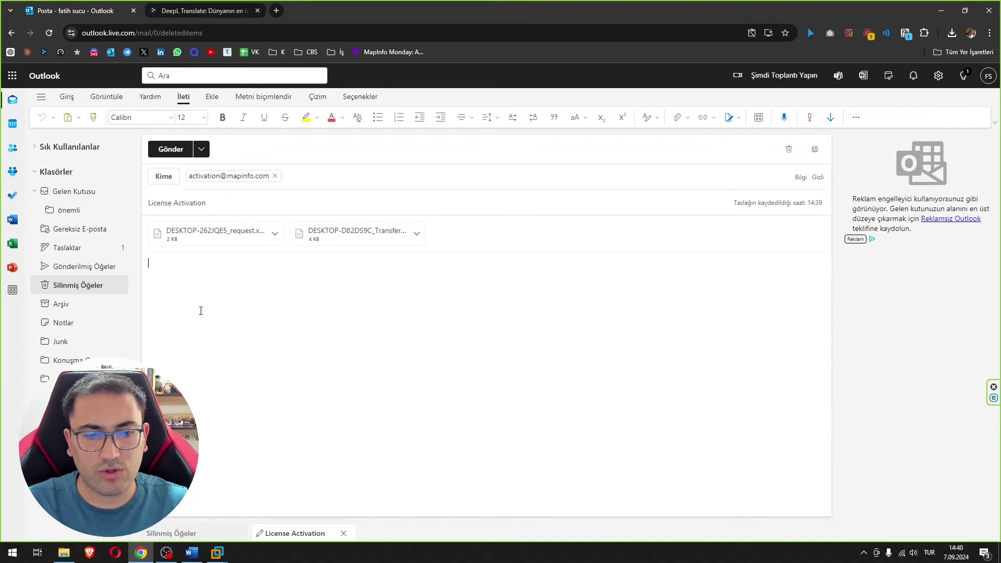
# Copy the greeting and request text from mail örneği.docx into DeepL and read its Turkish translation
pyautogui.click(192, 552)
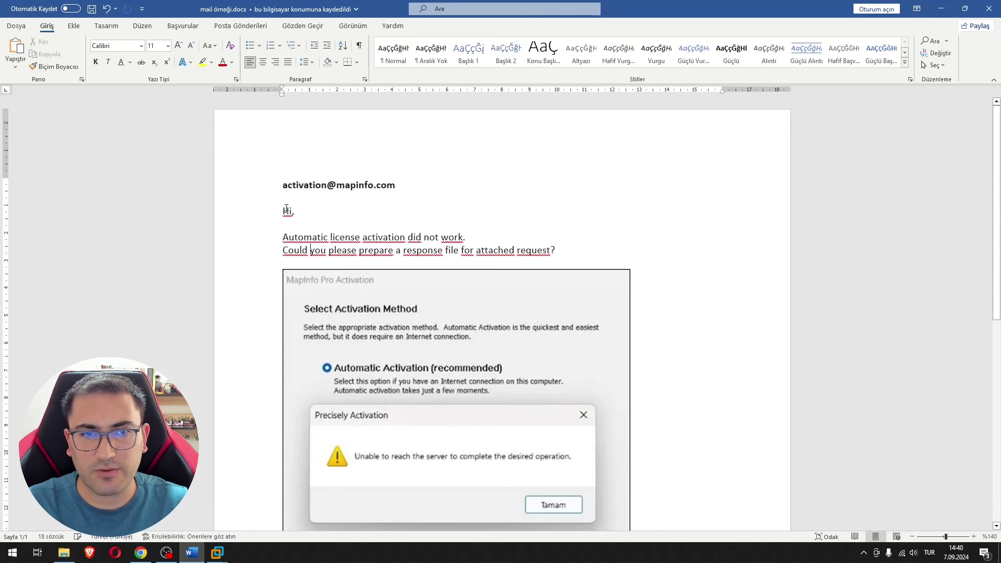
pyautogui.moveTo(282, 212); pyautogui.dragTo(560, 253)
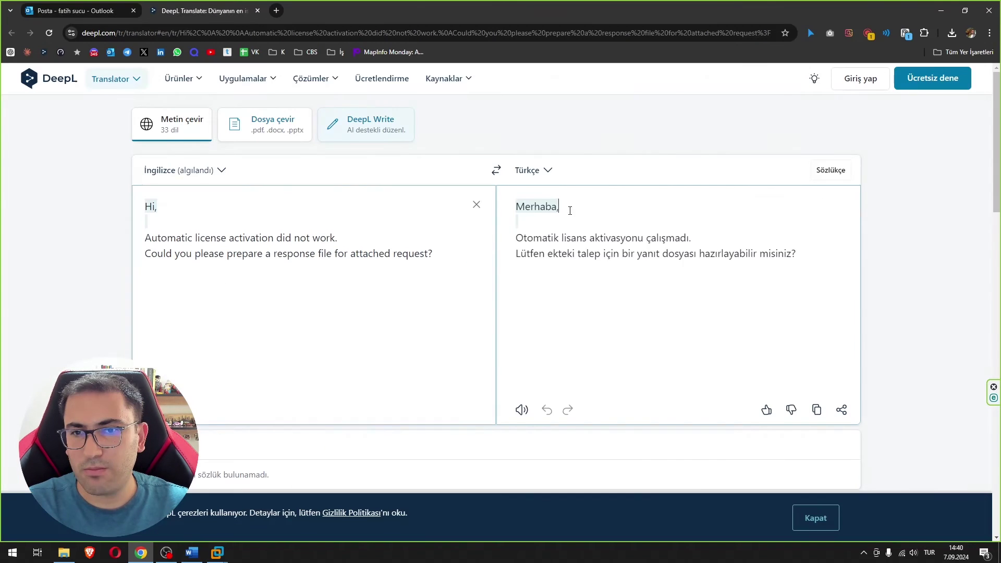
pyautogui.click(566, 208)
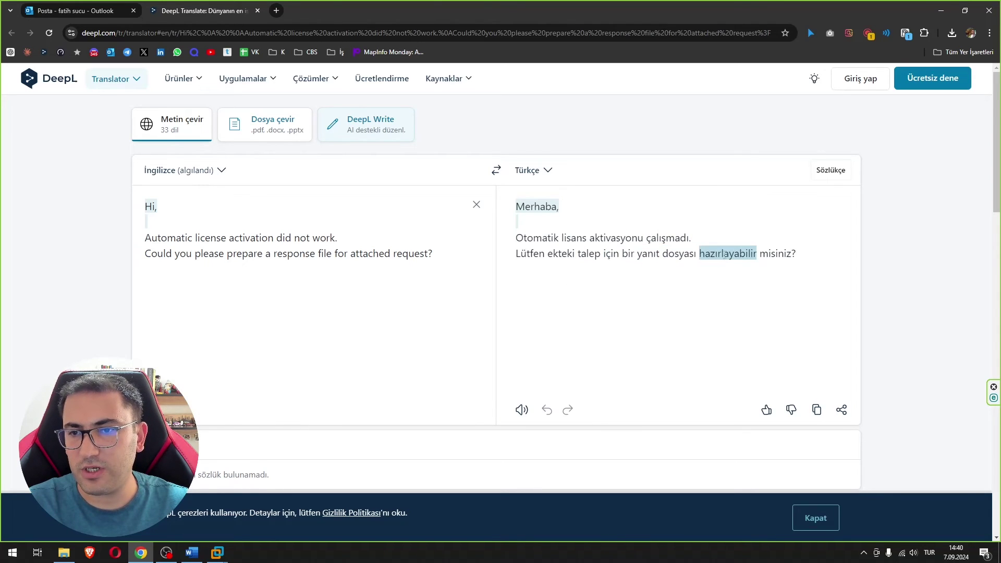
pyautogui.click(427, 263)
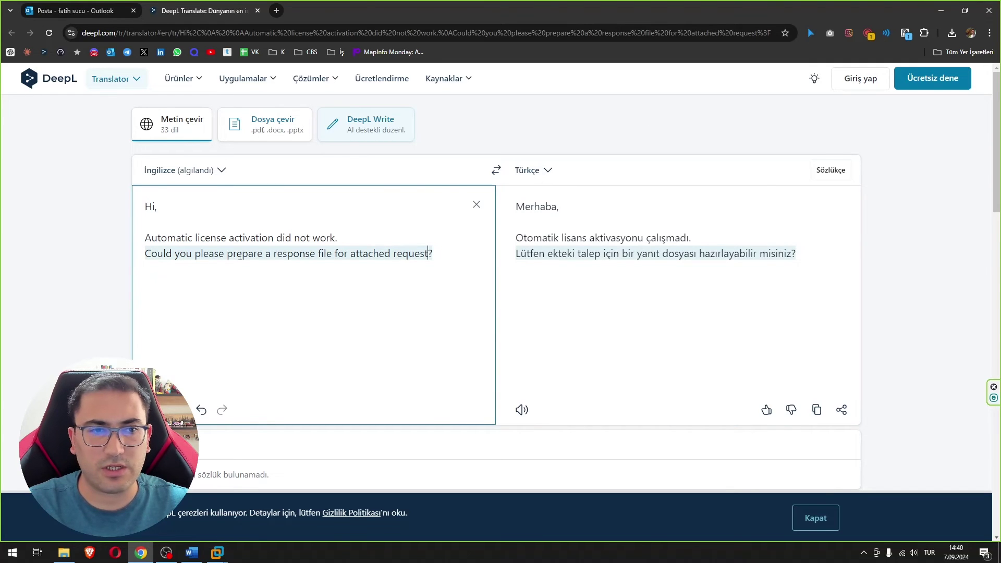
# Copy the greeting and request text from mail örneği.docx in Word into the body of the Outlook message
pyautogui.click(192, 553)
pyautogui.scroll(-3, 338, 319)
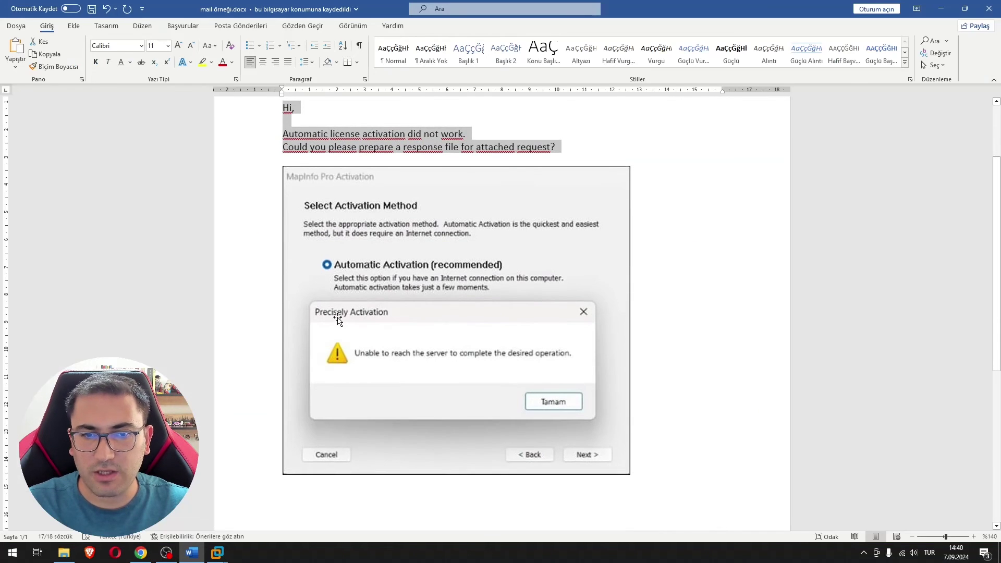
pyautogui.click(451, 384)
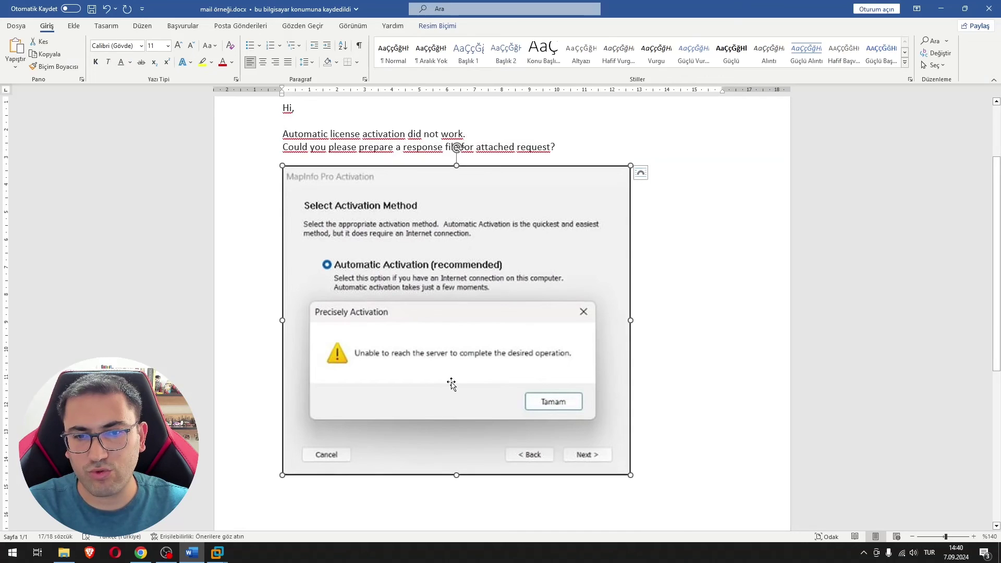
pyautogui.scroll(-1, 369, 391)
pyautogui.hotkey('ctrl', 'a')
pyautogui.scroll(3, 423, 437)
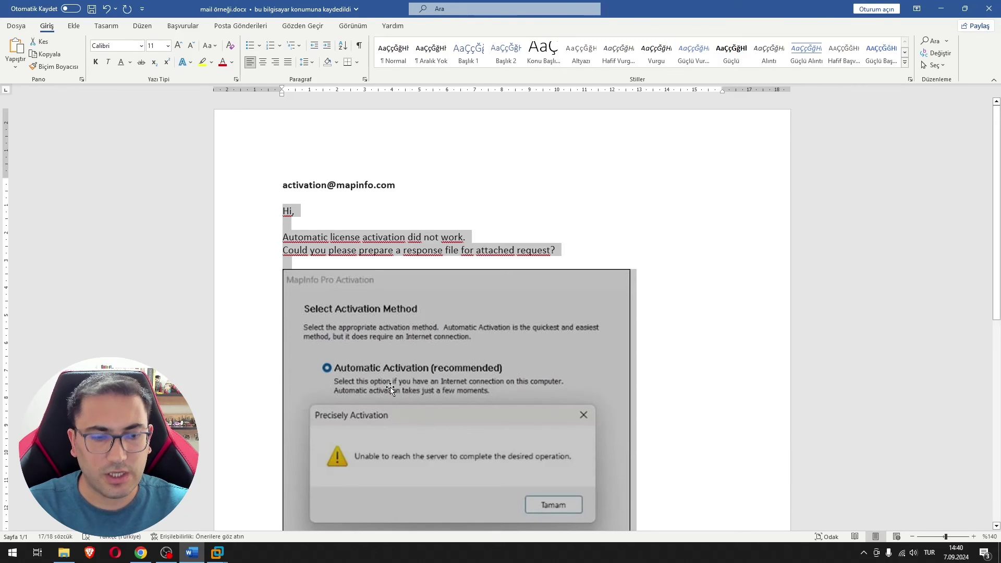
pyautogui.moveTo(186, 559)
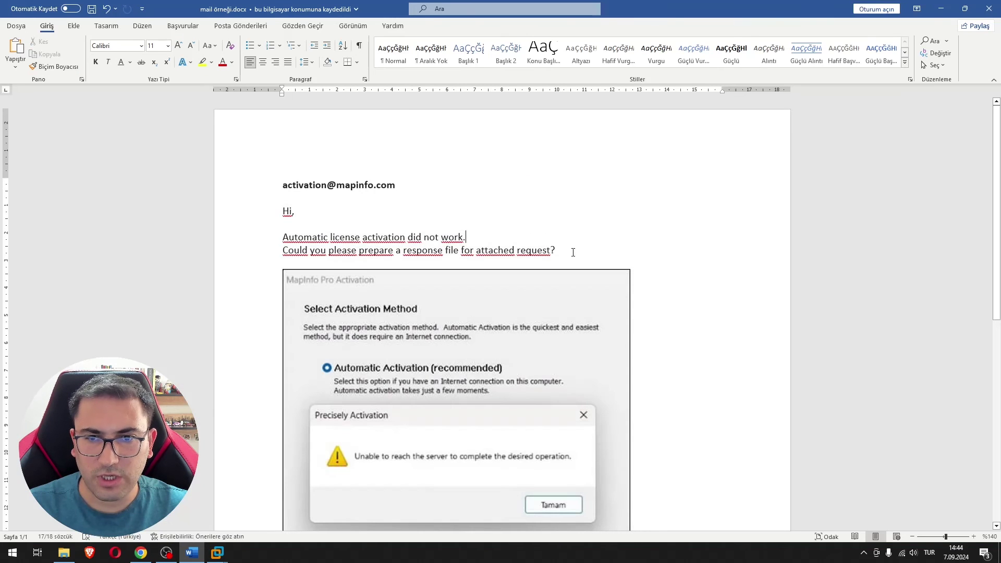
pyautogui.moveTo(574, 250); pyautogui.dragTo(275, 217)
pyautogui.hotkey('ctrl', 'c')
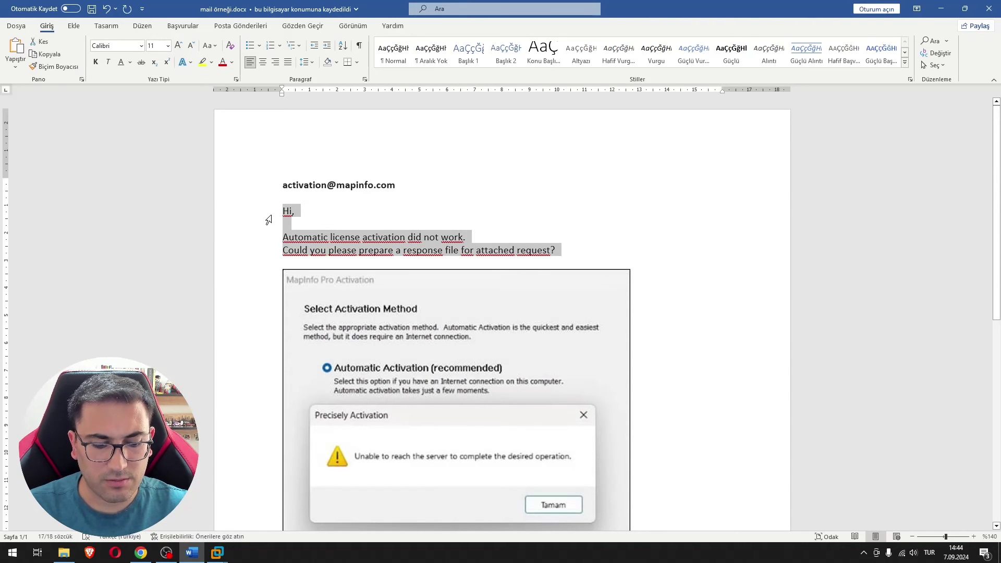
pyautogui.hotkey('alt', 'Tab')
pyautogui.hotkey('ctrl', 'v')
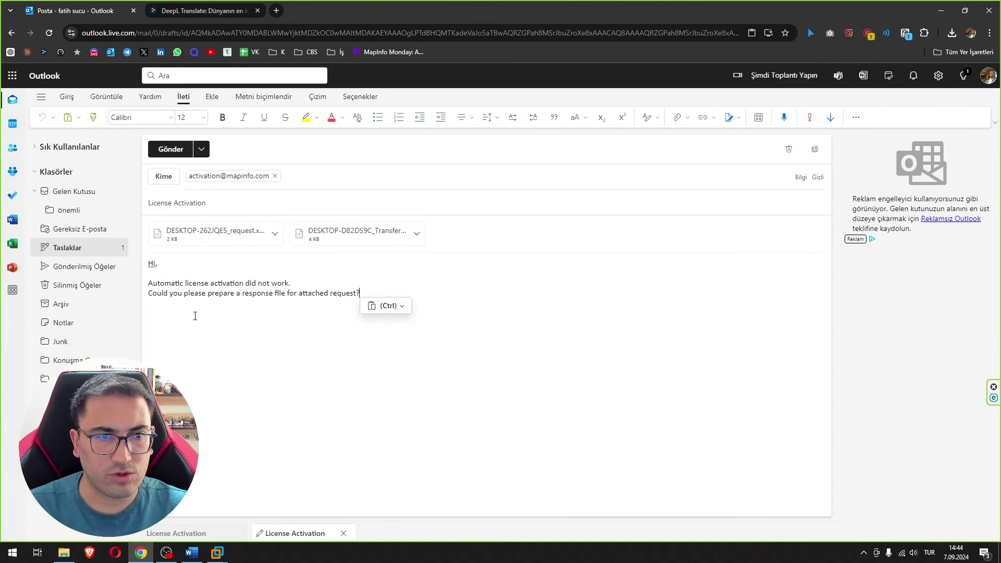
# Save the activation error screenshot from the Word document mail örneği.docx to the host desktop as a PNG named error
pyautogui.click(200, 556)
pyautogui.click(453, 319)
pyautogui.rightClick(547, 332)
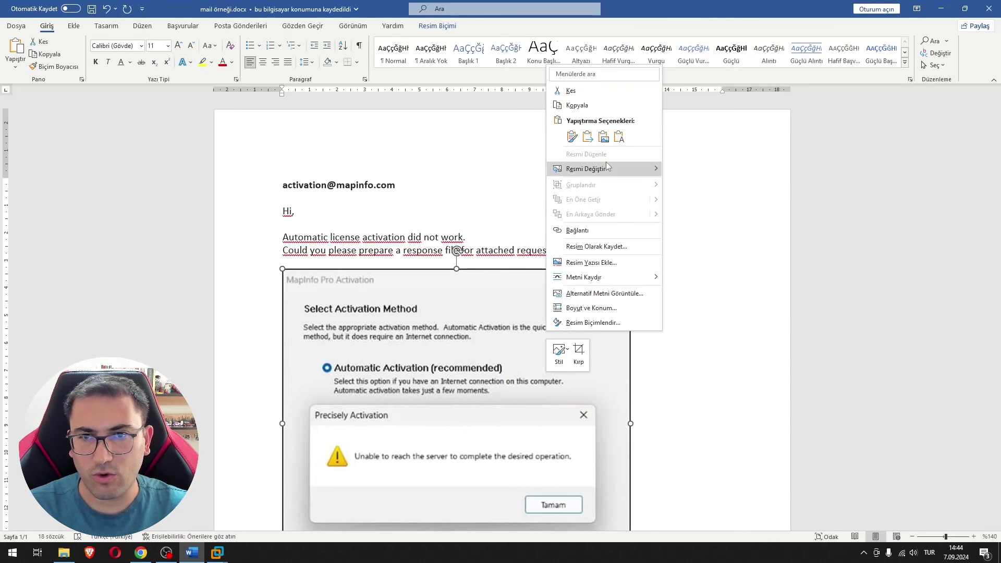
pyautogui.click(594, 247)
pyautogui.click(68, 128)
pyautogui.click(152, 228)
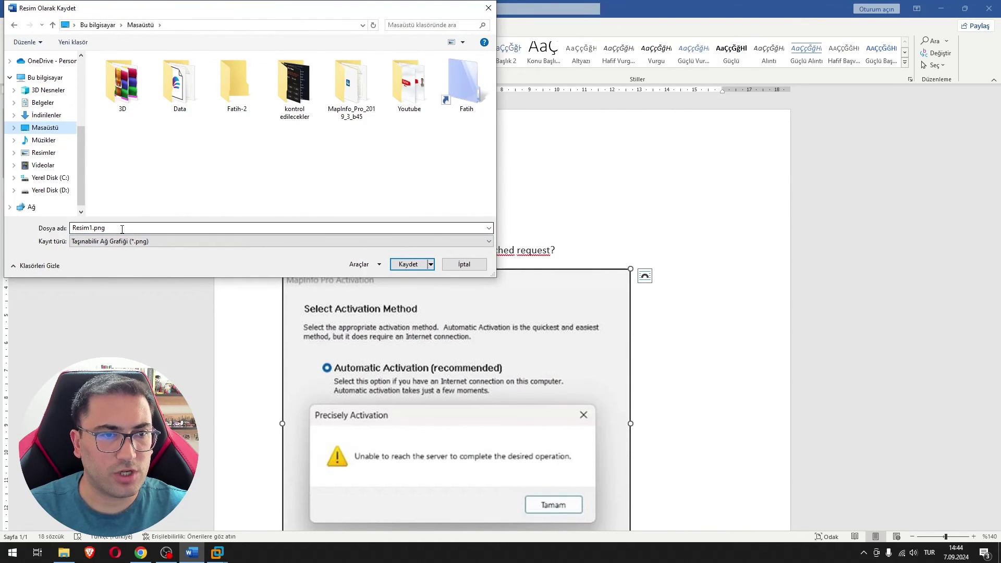
pyautogui.write('error')
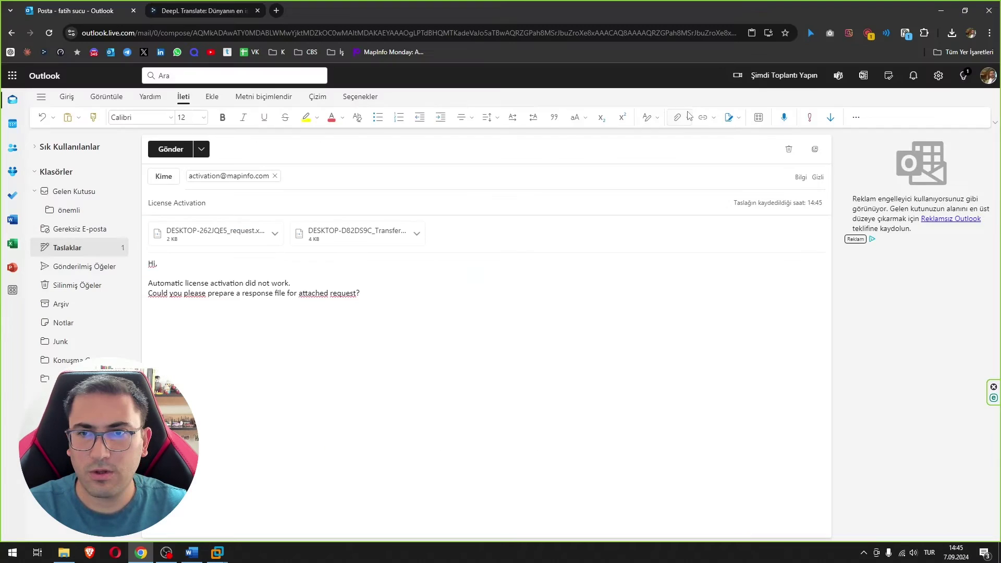
# Attach error.png from the host desktop to the "License Activation" message in Outlook and send the message
pyautogui.click(678, 118)
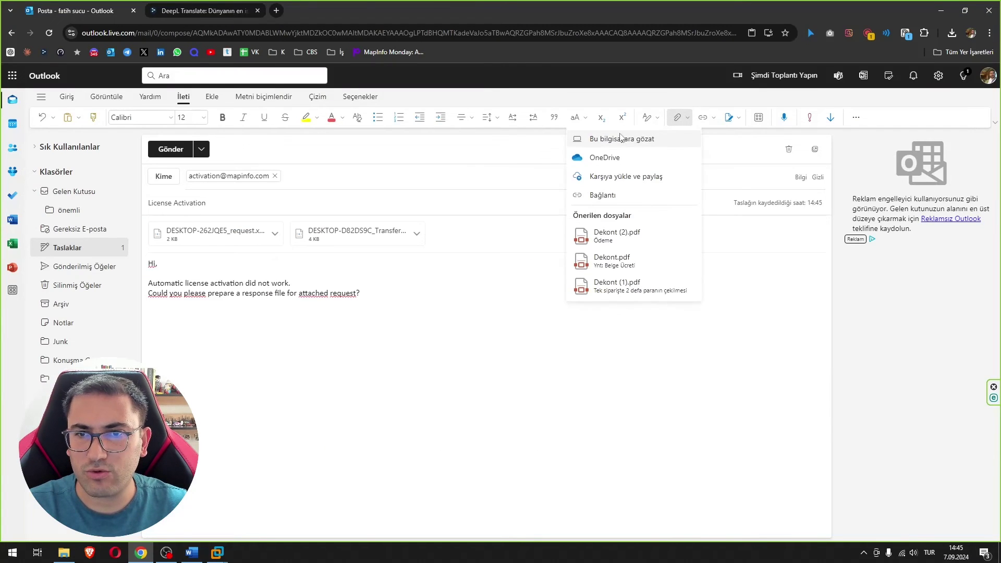
pyautogui.click(620, 137)
pyautogui.doubleClick(186, 188)
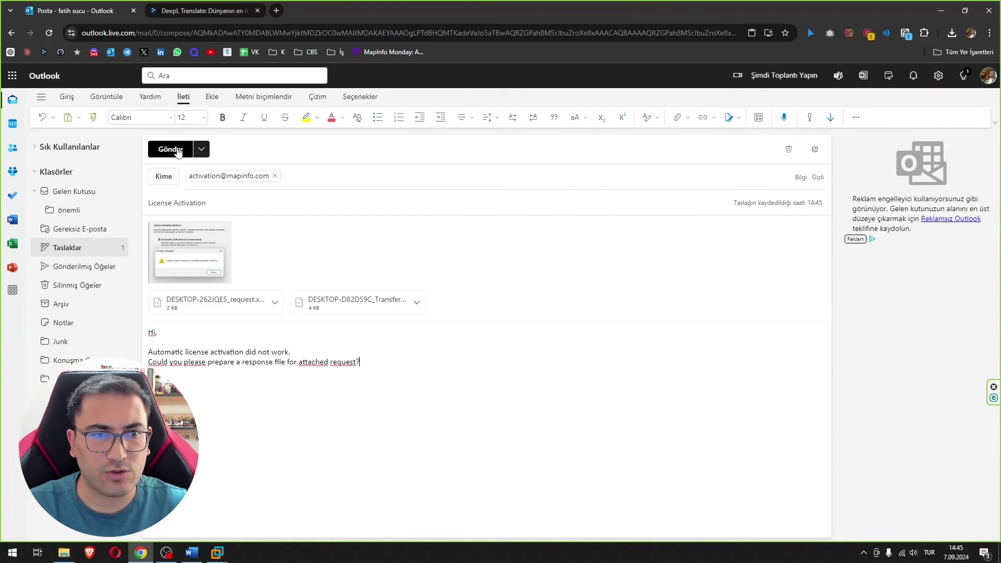
pyautogui.click(177, 150)
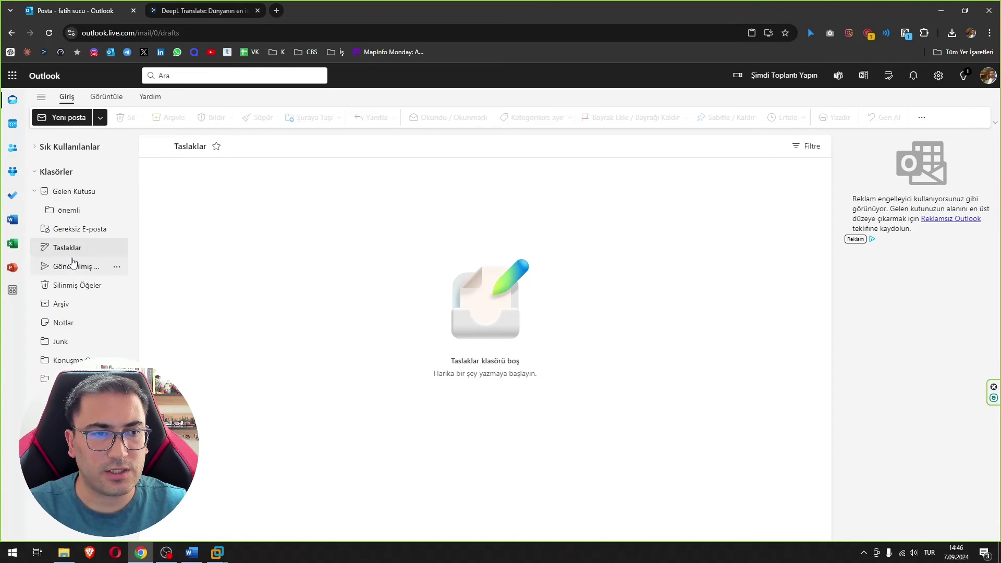
# Open the "Response to license request" e-mail and download its attachment DESKTOP-262JQE5_response.xml
pyautogui.click(79, 233)
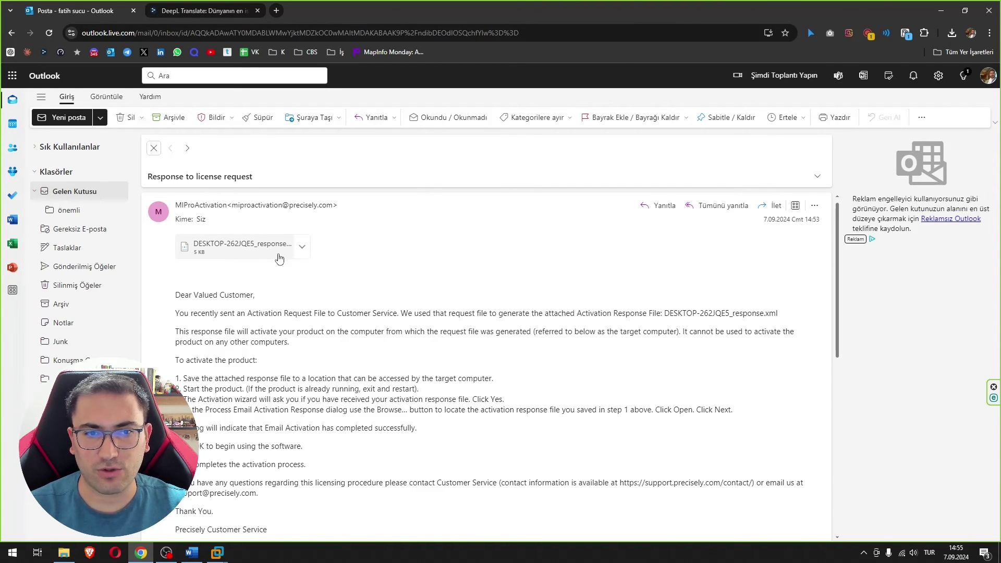
pyautogui.click(301, 249)
pyautogui.click(240, 325)
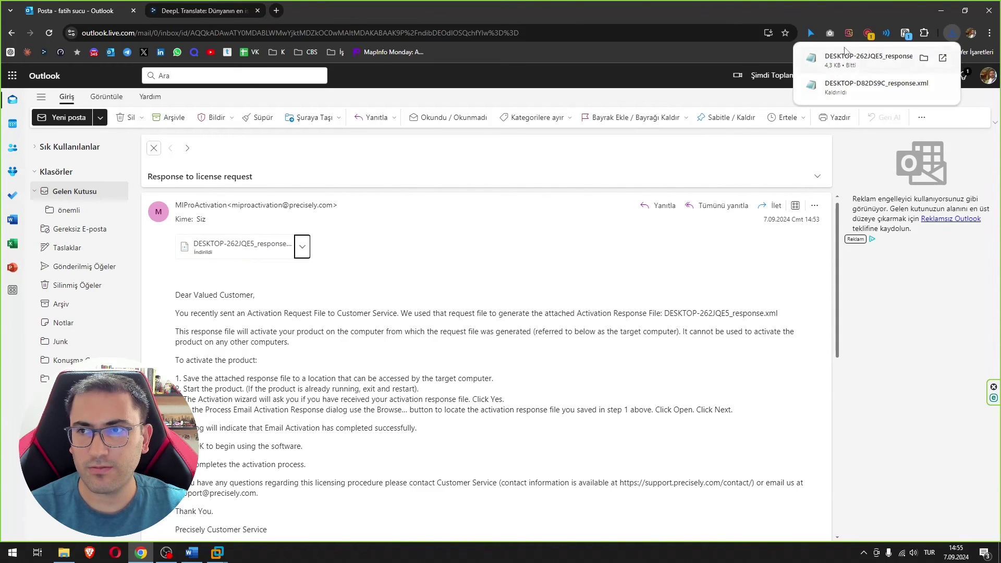
# Copy DESKTOP-262JQE5_response.xml from the host's downloads folder onto the Windows 10 x64 desktop in VMware Workstation
pyautogui.click(924, 58)
pyautogui.click(941, 10)
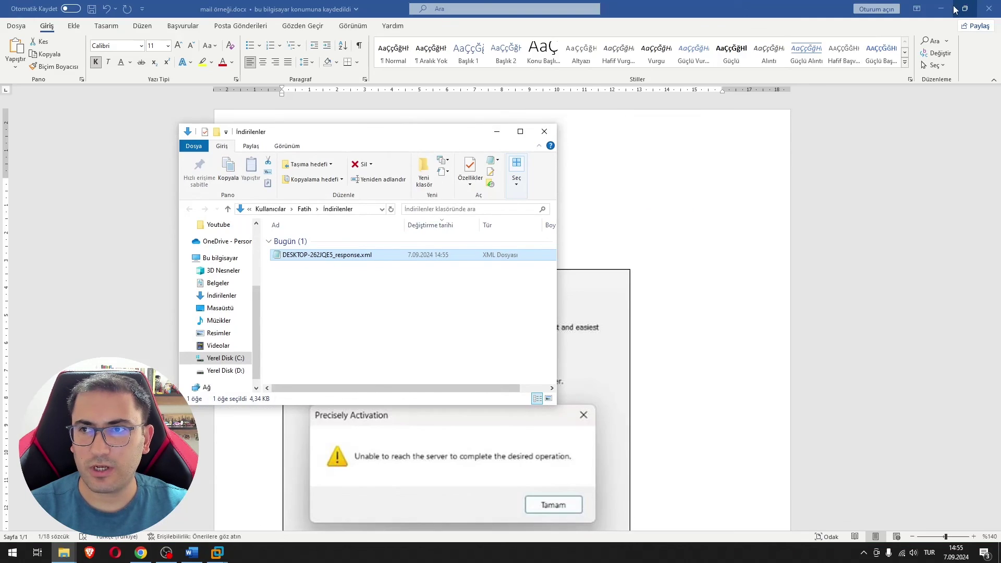
pyautogui.click(941, 8)
pyautogui.click(222, 550)
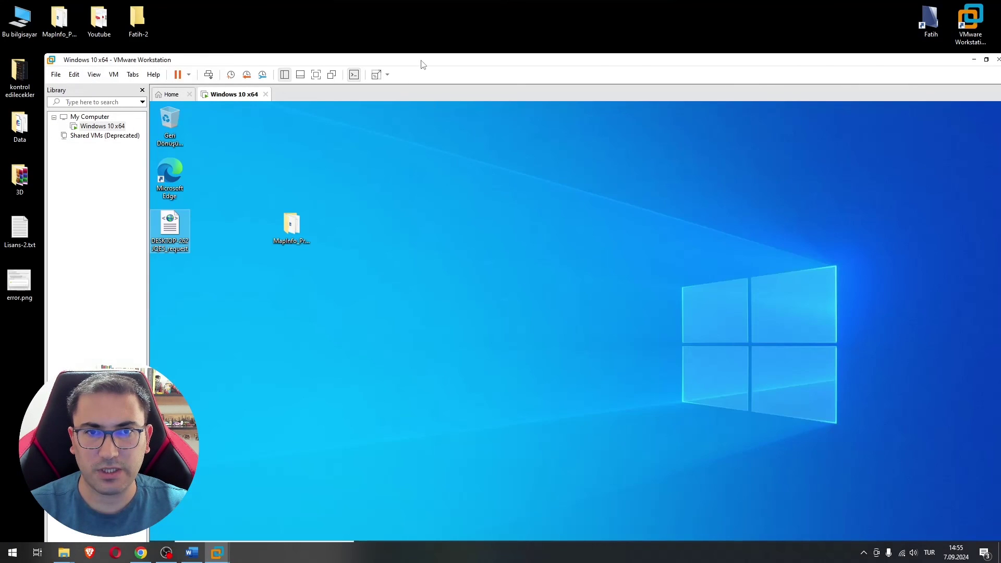
pyautogui.moveTo(422, 60); pyautogui.dragTo(777, 55)
pyautogui.click(318, 255)
pyautogui.moveTo(319, 255); pyautogui.dragTo(743, 286)
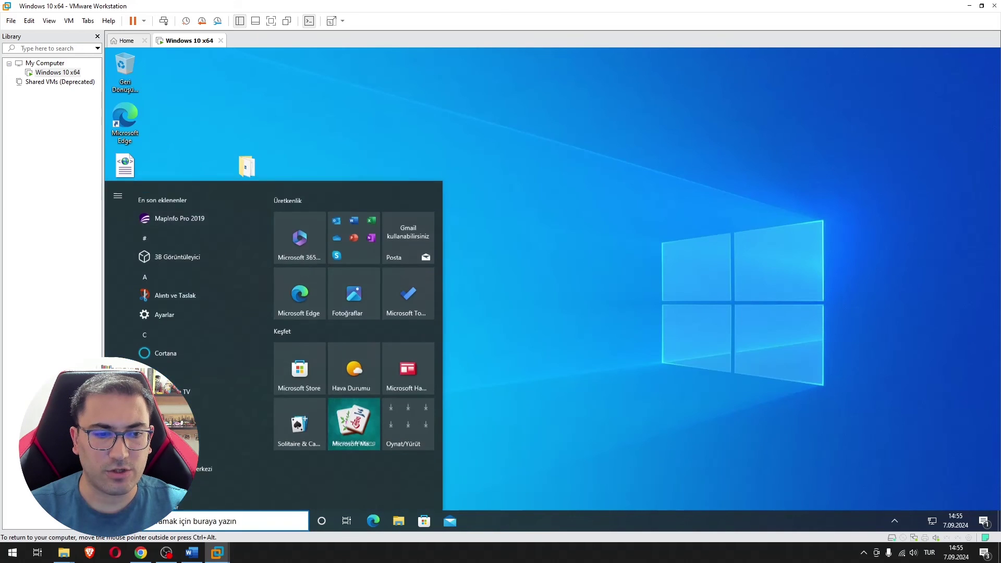
# Start MapInfo Pro 2019 in the virtual machine and compare the activation request path with the request file on the desktop
pyautogui.press('super')
pyautogui.click(169, 204)
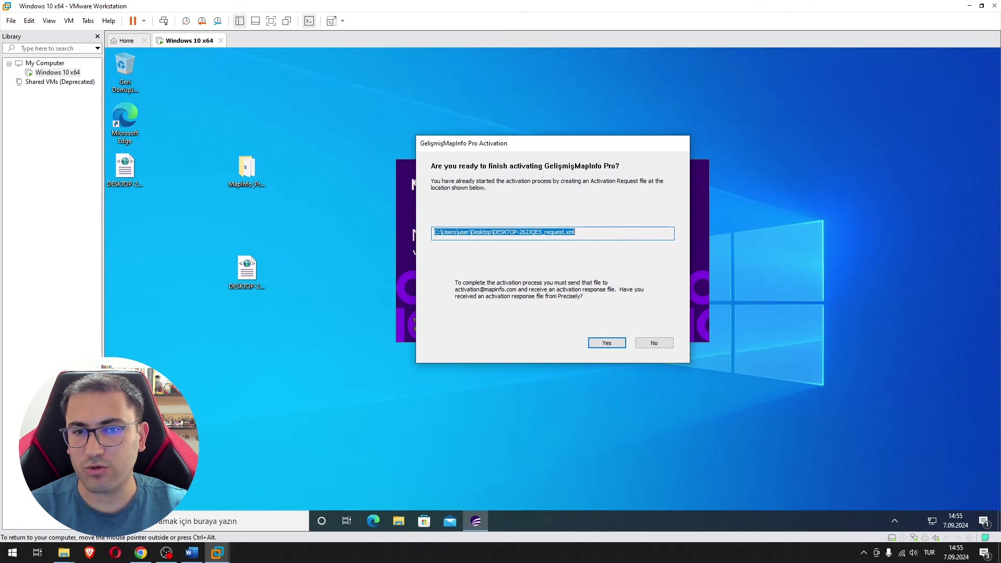
pyautogui.click(127, 180)
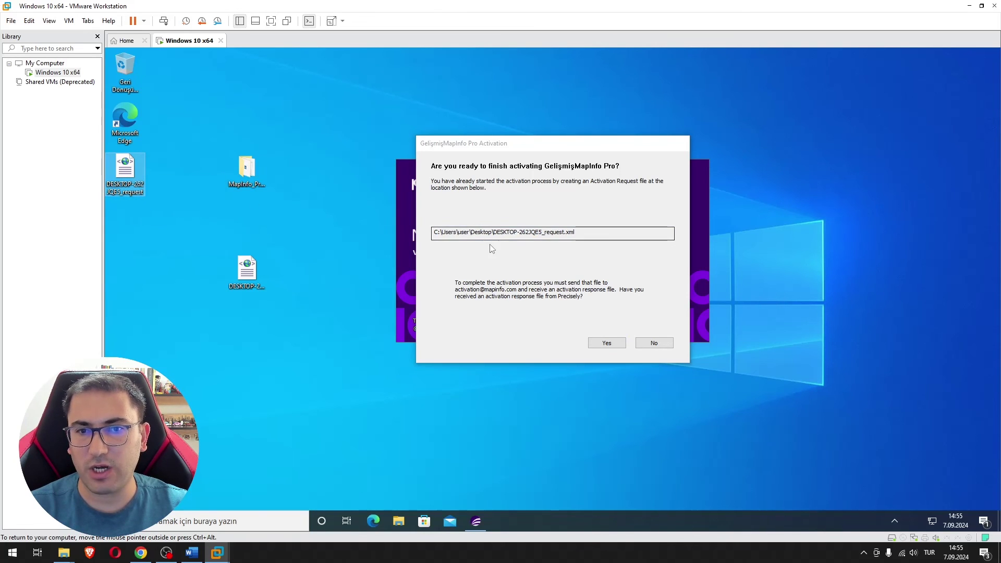
pyautogui.click(500, 232)
pyautogui.doubleClick(503, 232)
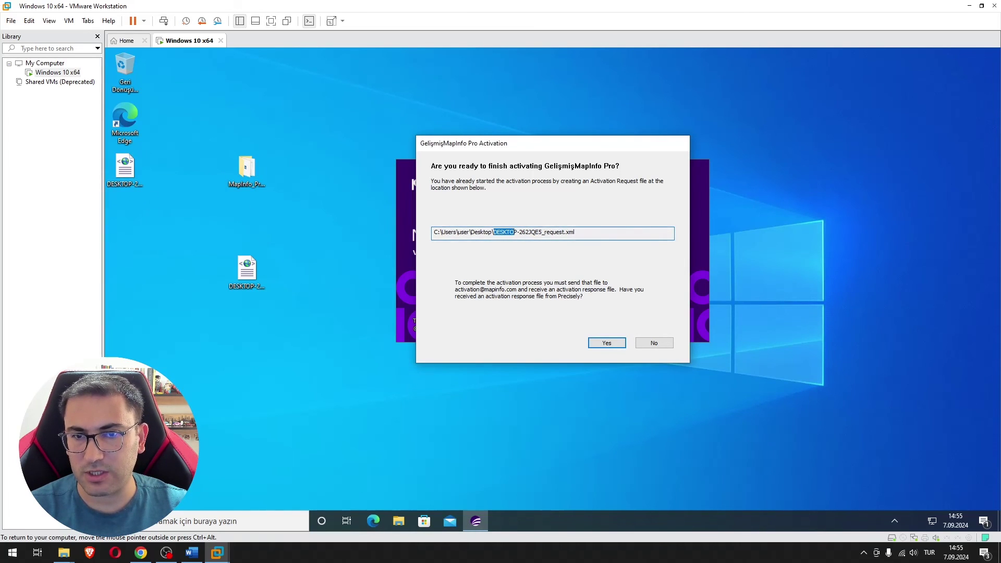
pyautogui.moveTo(471, 232); pyautogui.dragTo(493, 232)
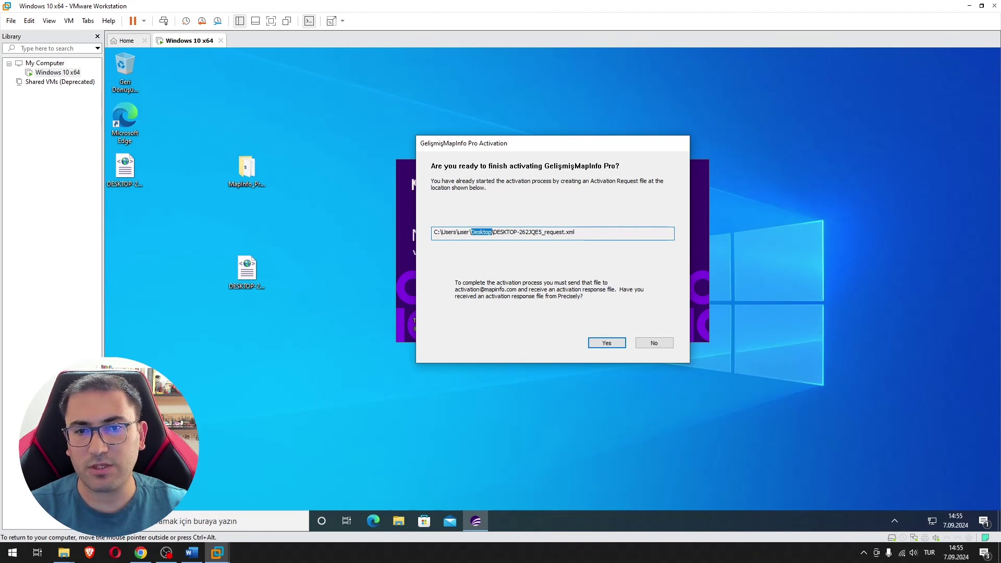
pyautogui.click(131, 190)
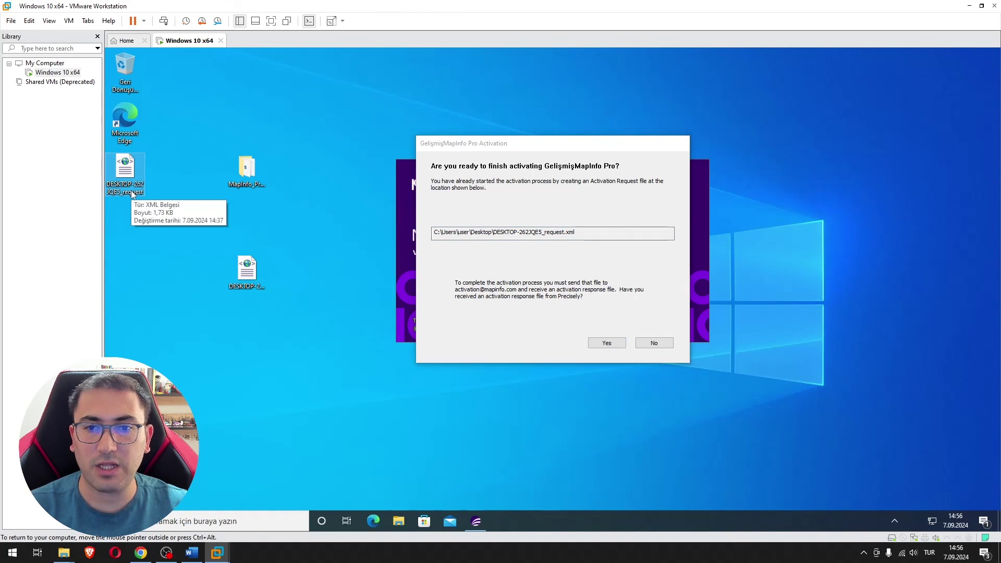
# Confirm having the activation response, load DESKTOP-262JQE5_response from the virtual machine's desktop, and complete the e-mail activation
pyautogui.click(606, 343)
pyautogui.click(607, 344)
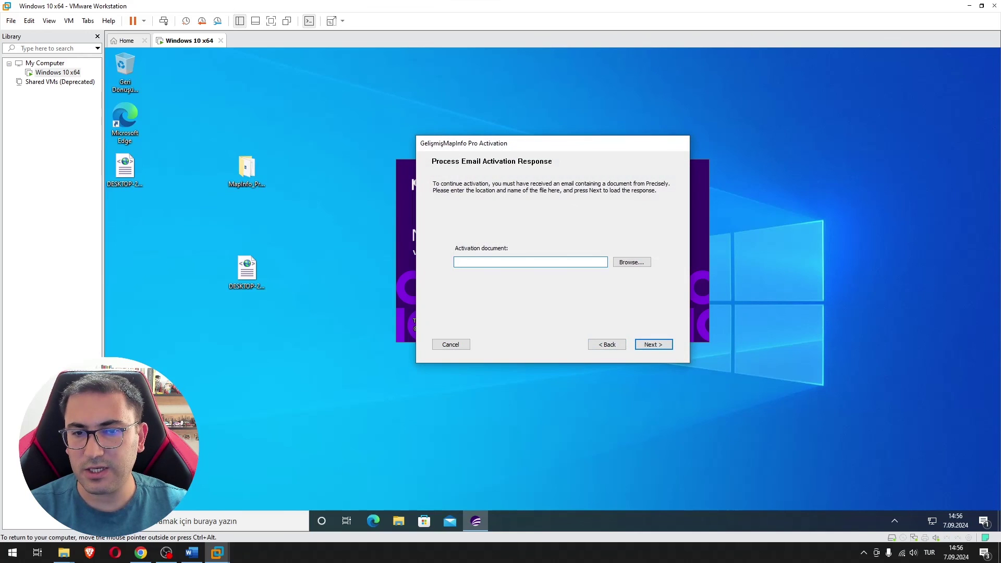
pyautogui.click(247, 287)
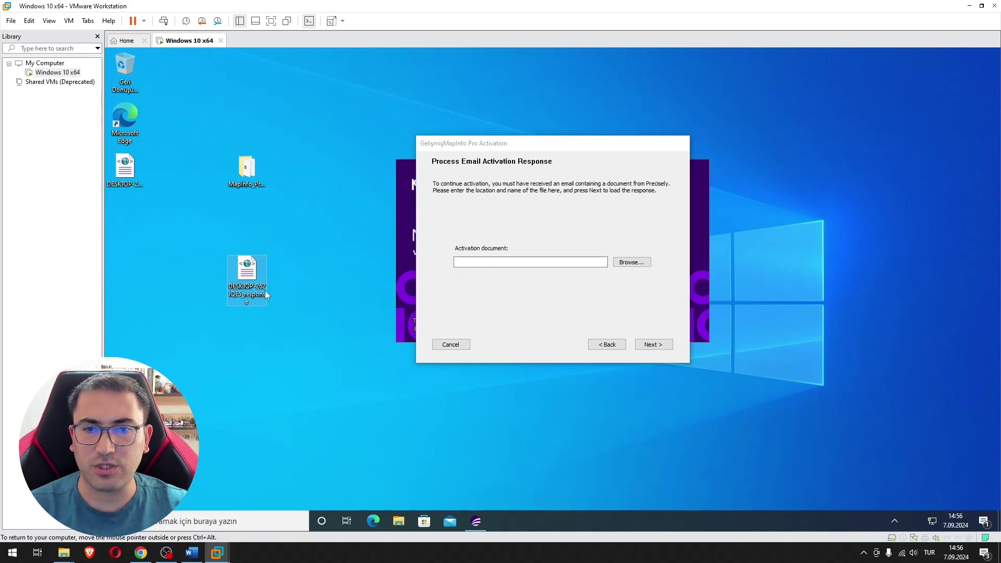
pyautogui.click(628, 263)
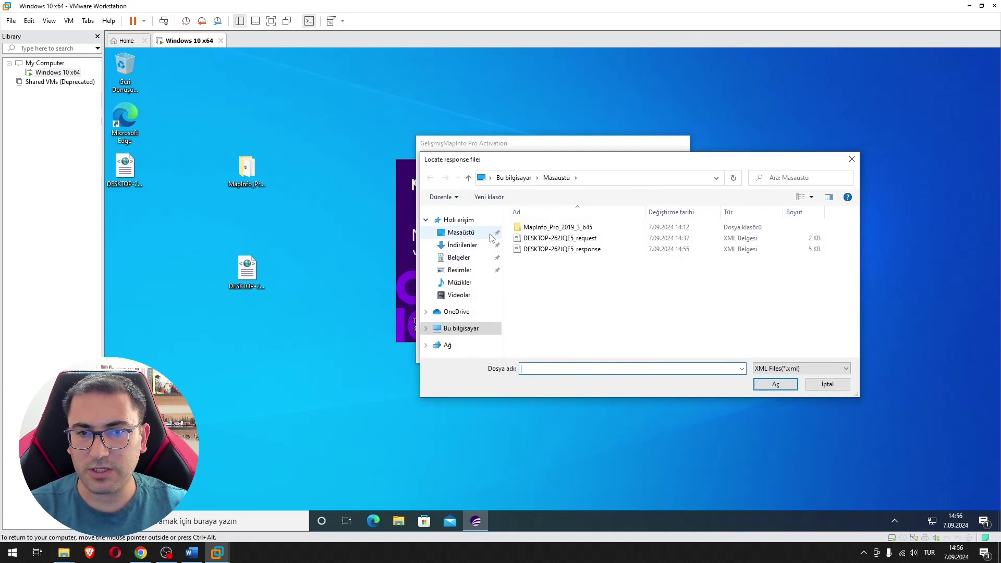
pyautogui.click(584, 249)
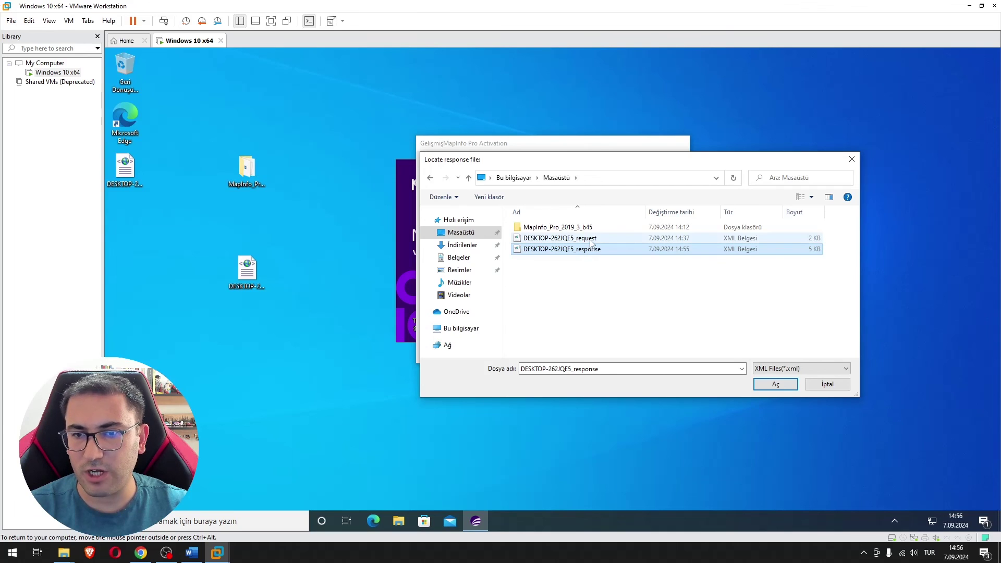
pyautogui.click(772, 386)
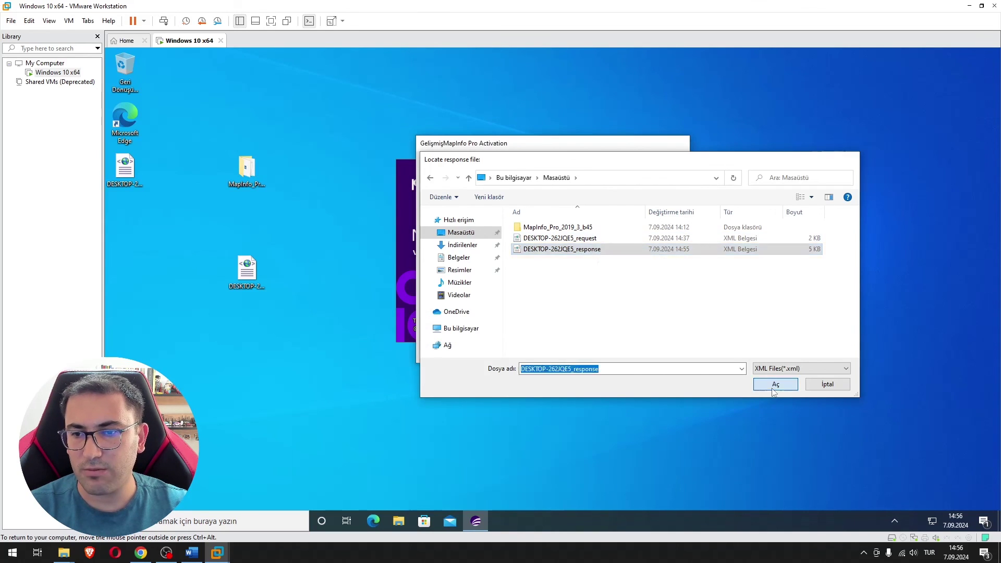
pyautogui.click(653, 344)
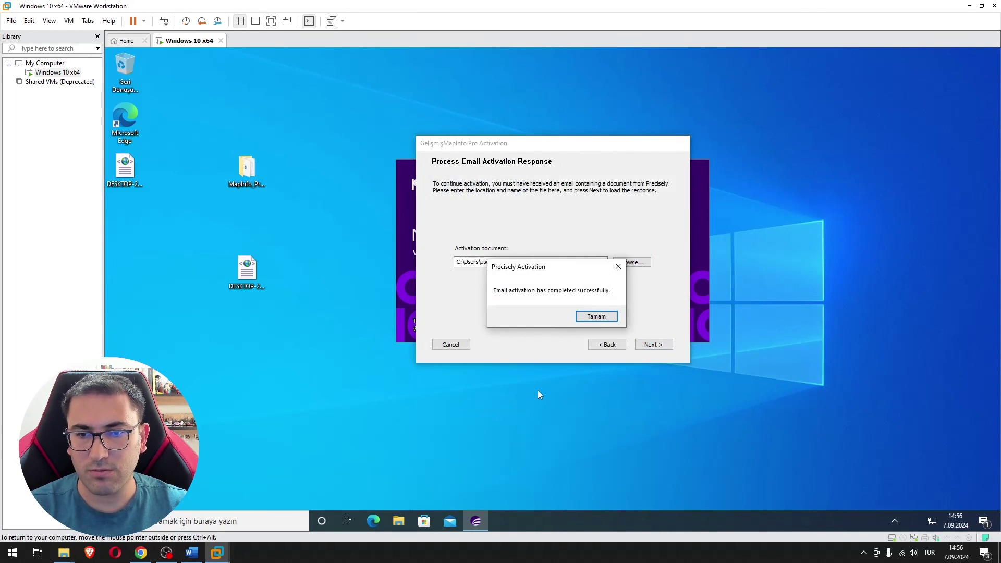
pyautogui.click(597, 317)
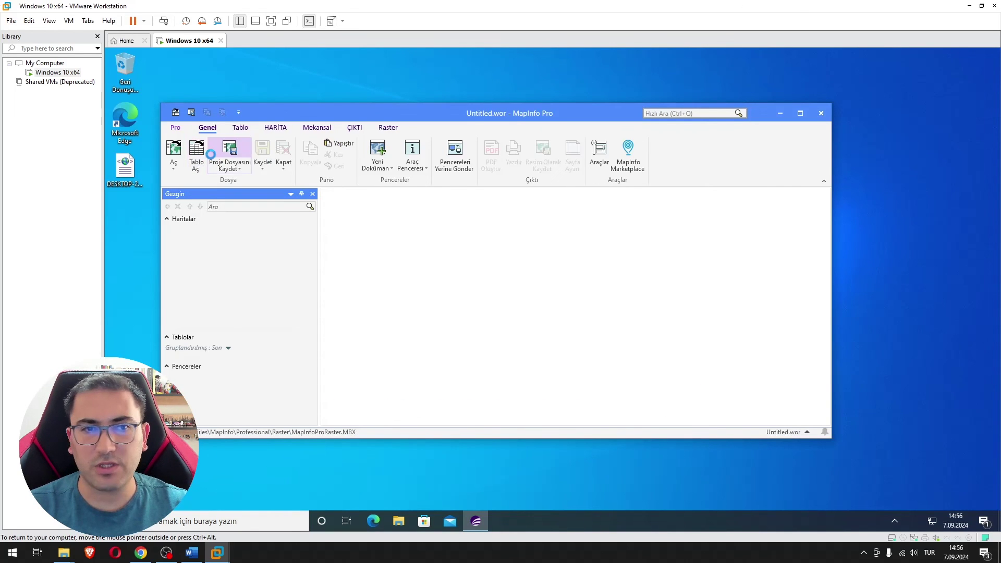
# Check the license owner, serial number and expiry date on MapInfo Pro's licensing page, and return to the workspace
pyautogui.click(177, 129)
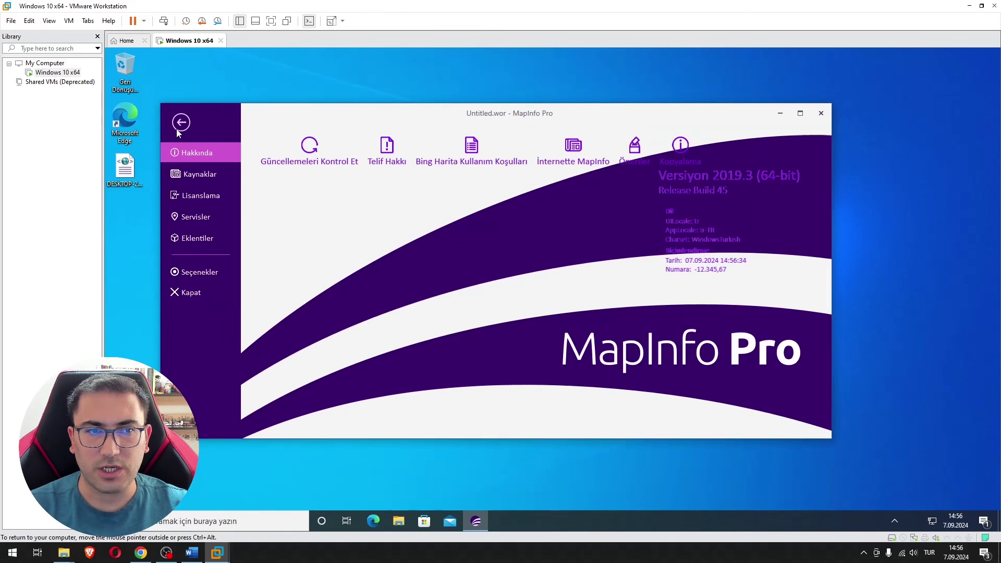
pyautogui.click(201, 197)
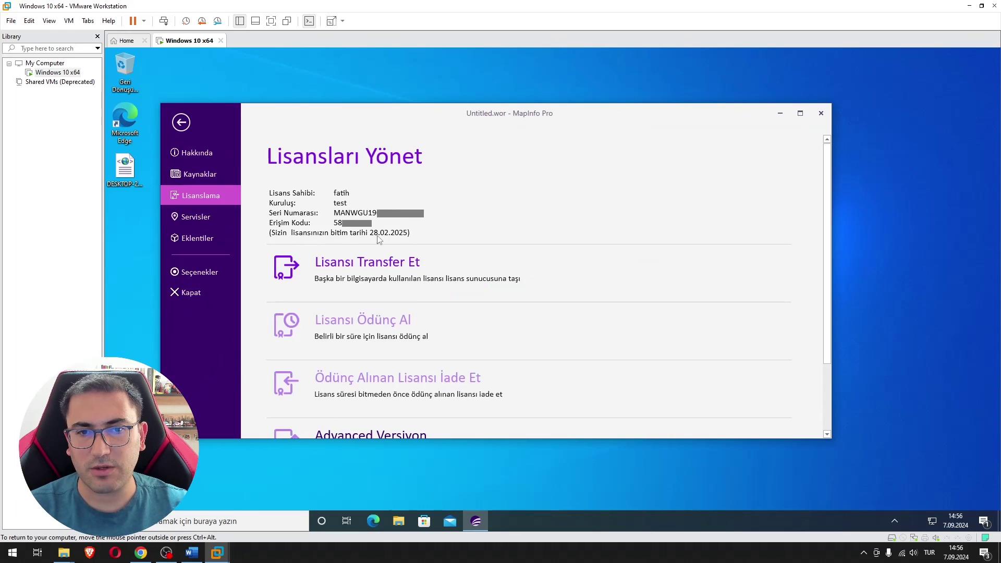
pyautogui.click(180, 122)
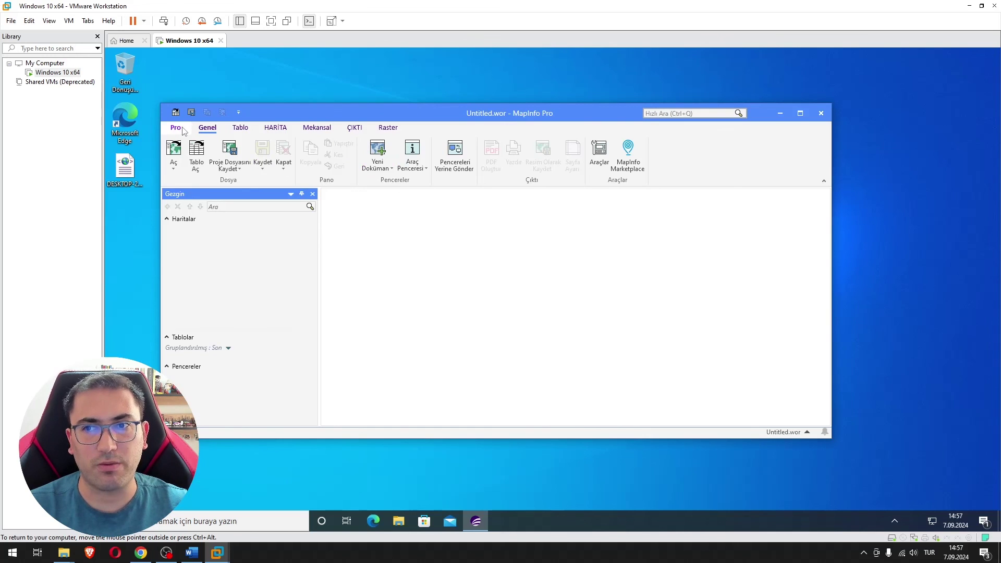
# Place the request file beside the response file on the virtual machine's desktop, select both, and bring the MapInfo Pro window back over them
pyautogui.moveTo(441, 112); pyautogui.dragTo(666, 134)
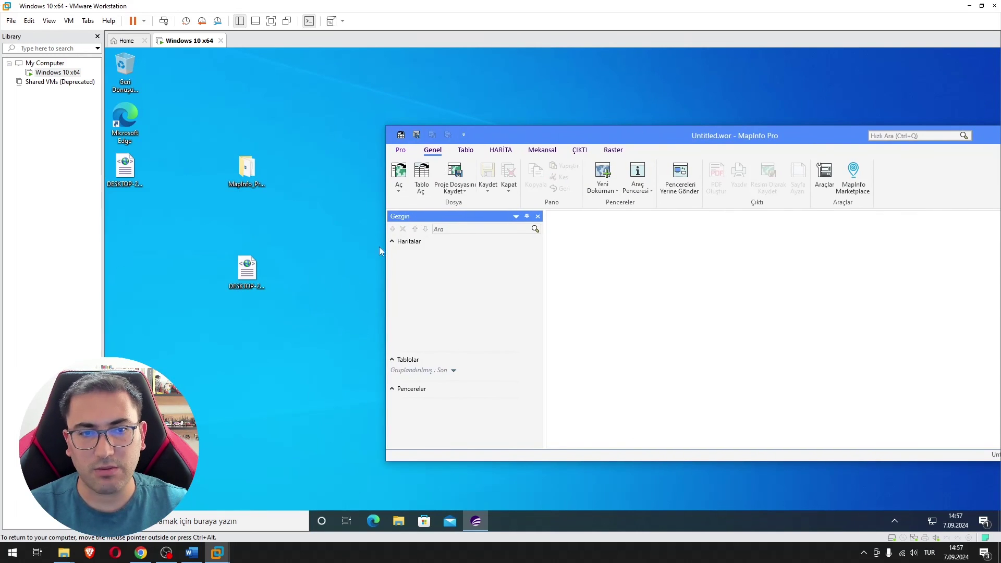
pyautogui.moveTo(286, 340); pyautogui.dragTo(179, 249)
pyautogui.click(121, 180)
pyautogui.moveTo(287, 334); pyautogui.dragTo(180, 252)
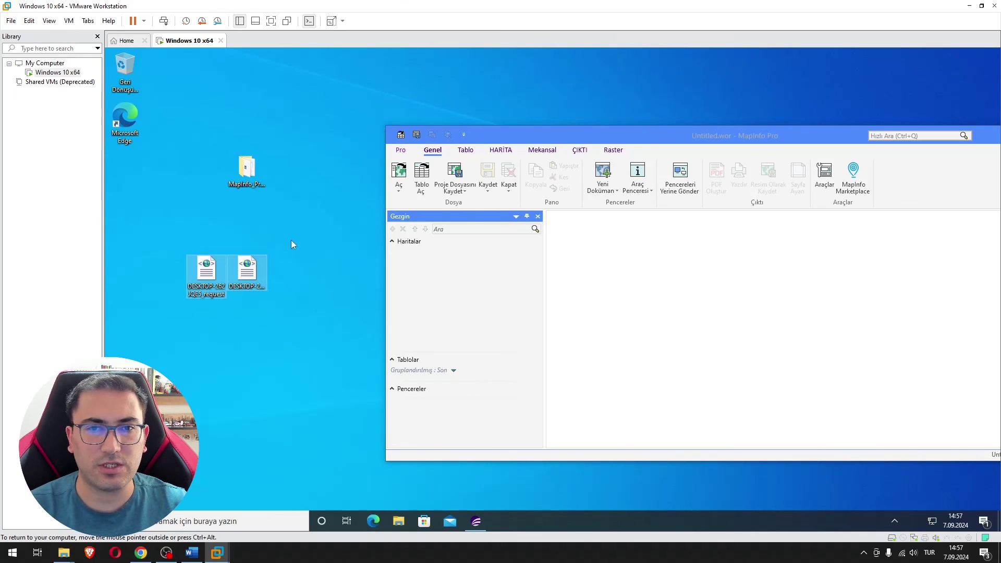
pyautogui.moveTo(680, 136); pyautogui.dragTo(468, 114)
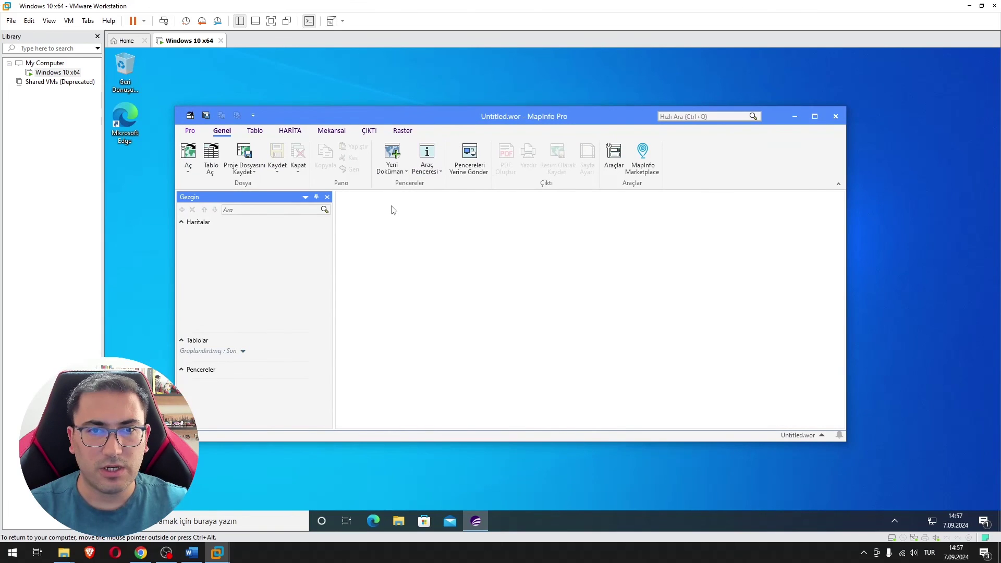